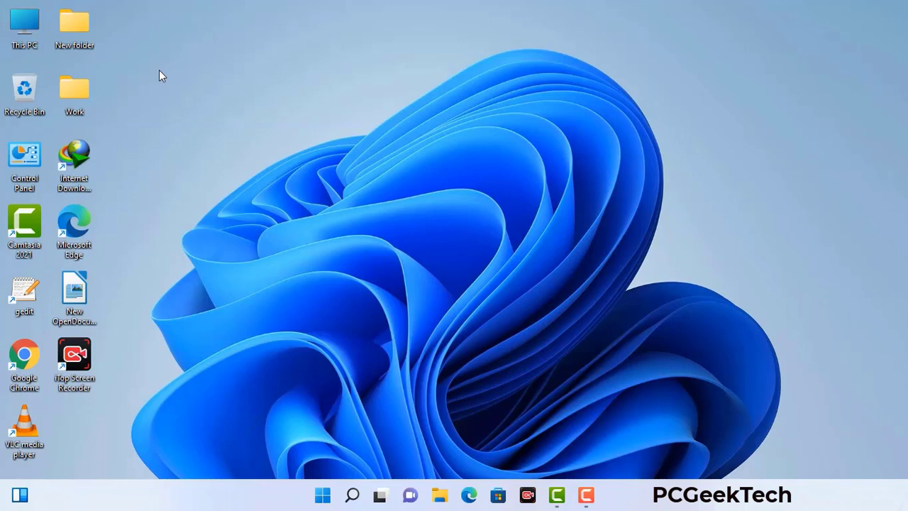
Step: Open the Run box with msconfig and move it to the screen centre
{"action": "key", "text": "super+r"}
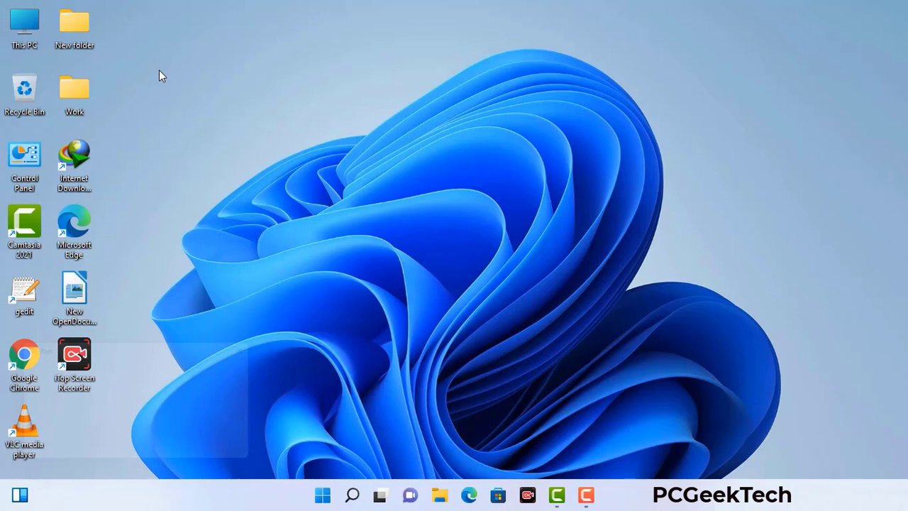
{"action": "left_click_drag", "start_coordinate": [155, 346], "coordinate": [399, 113]}
Step: Launch msconfig and apply Safe boot with the Network option on the Boot tab
{"action": "left_click", "coordinate": [361, 177]}
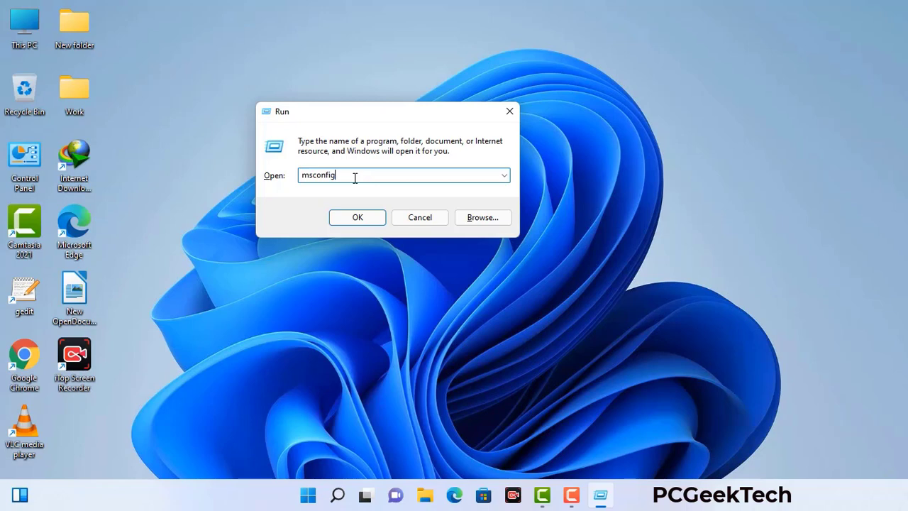
{"action": "left_click", "coordinate": [350, 221]}
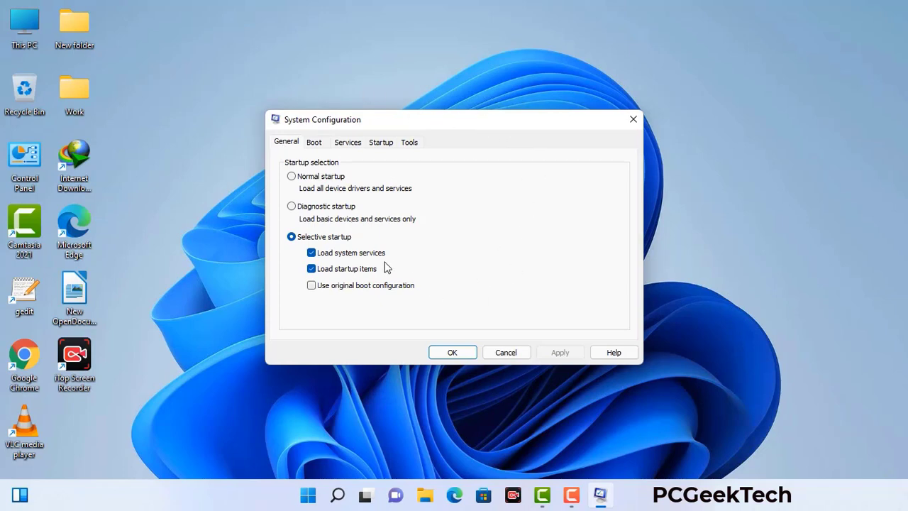
{"action": "left_click", "coordinate": [316, 144]}
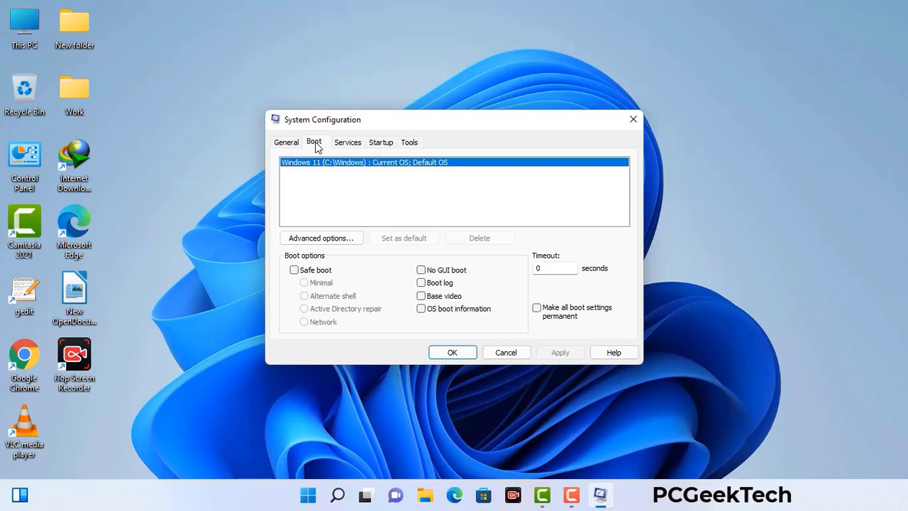
{"action": "left_click", "coordinate": [293, 273]}
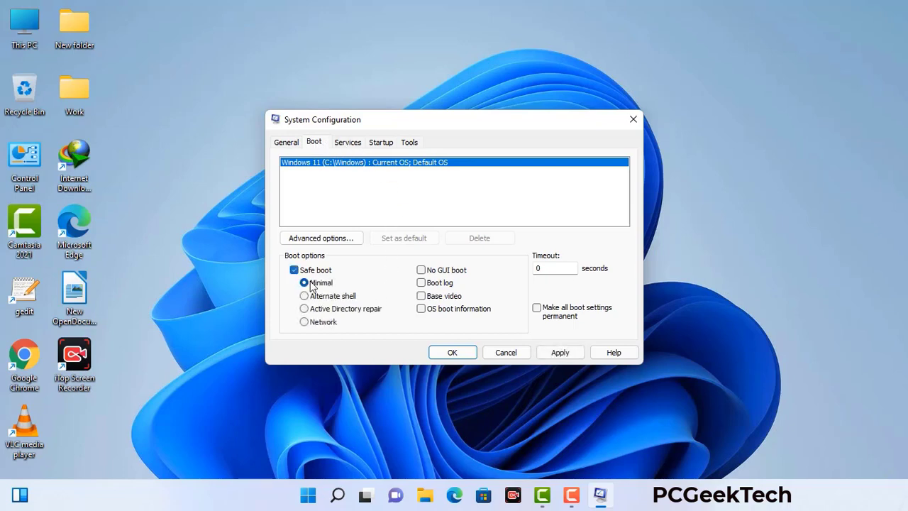
{"action": "left_click", "coordinate": [323, 322]}
{"action": "left_click", "coordinate": [559, 353]}
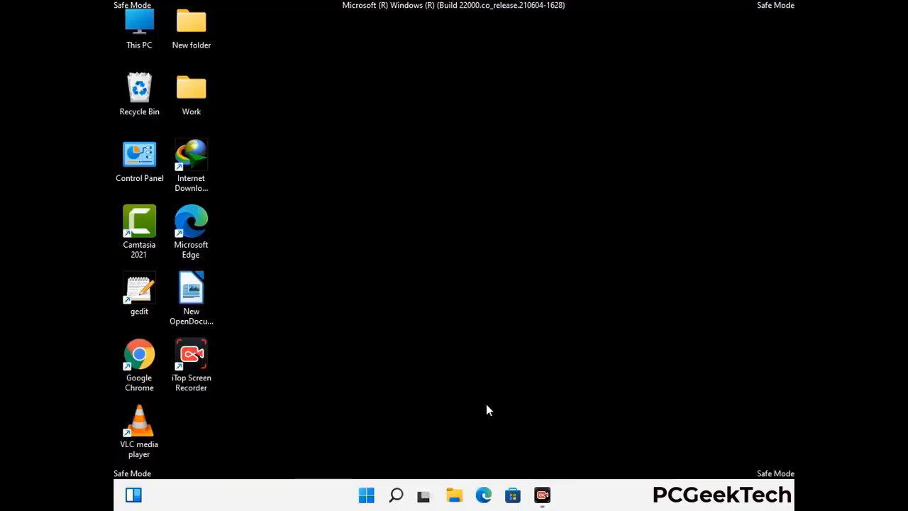
Step: Open Control Panel from its desktop icon
{"action": "double_click", "coordinate": [140, 170]}
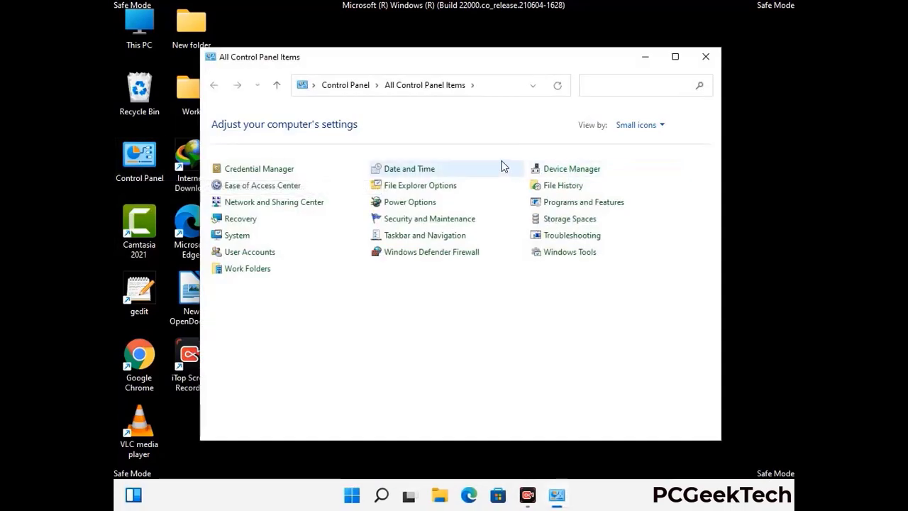
Step: Enable 'Show hidden files, folders, and drives' in File Explorer Options, then close Control Panel
{"action": "left_click", "coordinate": [436, 186]}
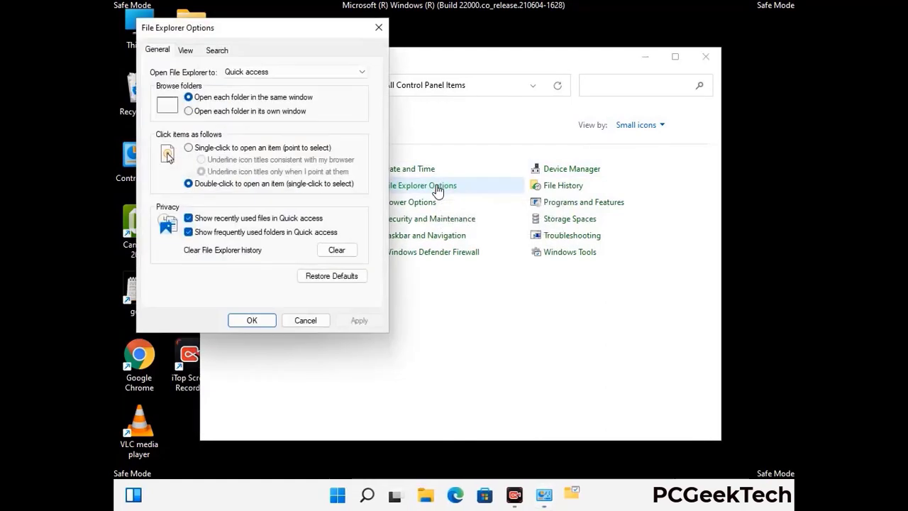
{"action": "left_click", "coordinate": [188, 50]}
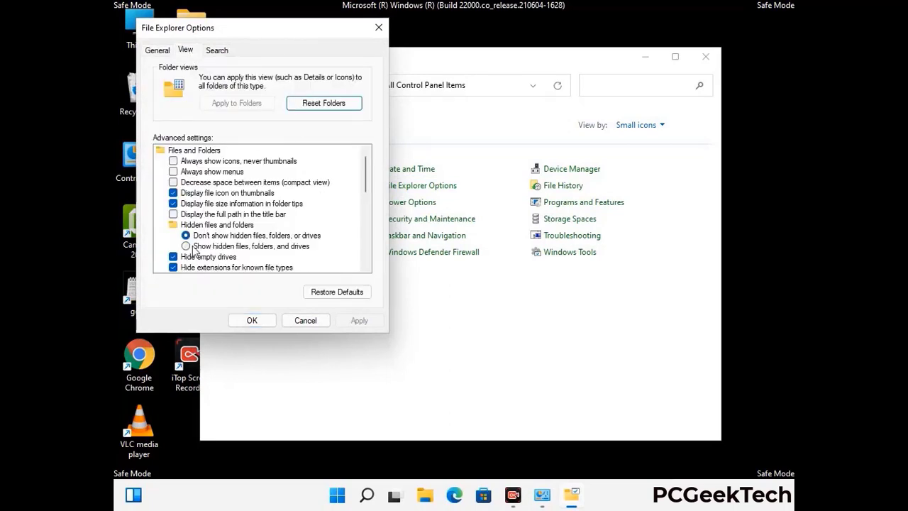
{"action": "left_click", "coordinate": [186, 246]}
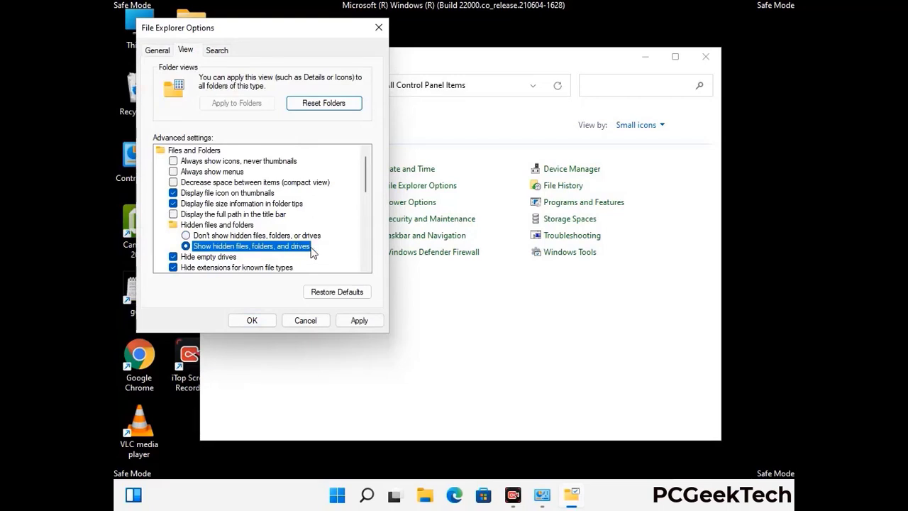
{"action": "left_click", "coordinate": [359, 321]}
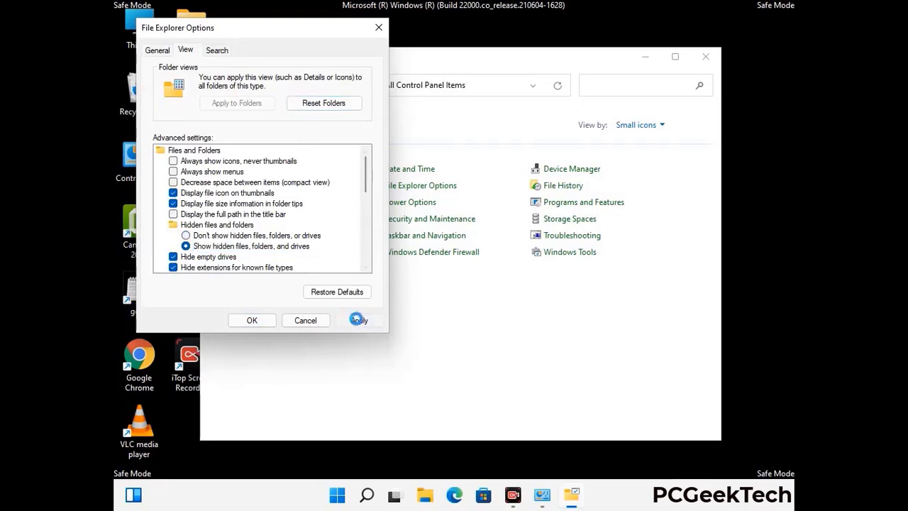
{"action": "left_click", "coordinate": [241, 322]}
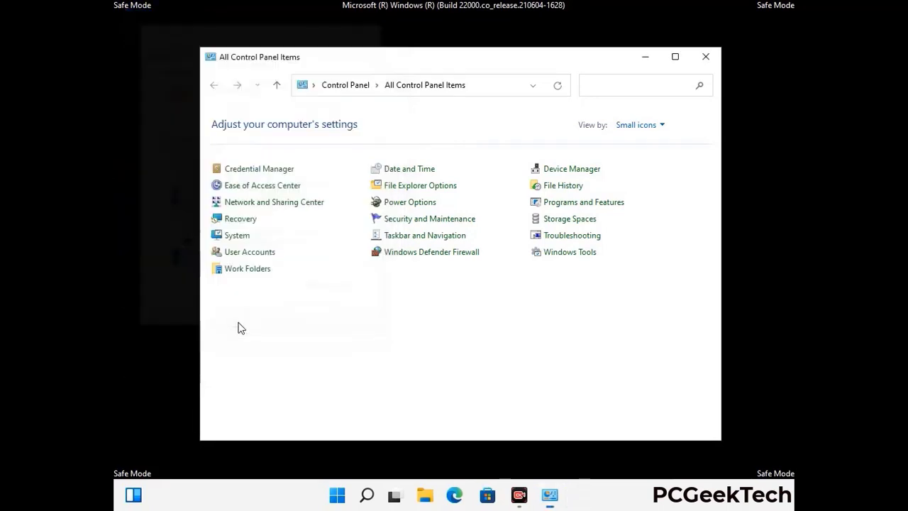
{"action": "left_click", "coordinate": [706, 57]}
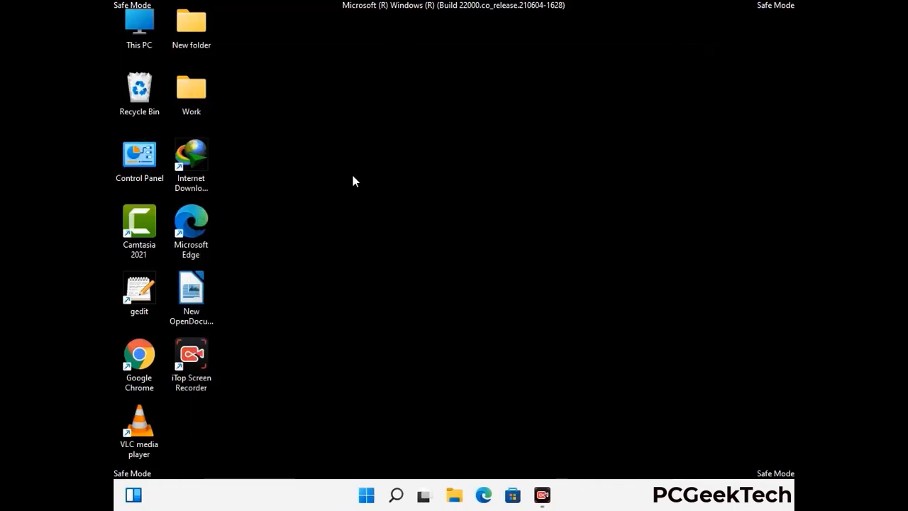
Step: Browse to C:\Windows\System32\drivers\etc and select the hosts file
{"action": "double_click", "coordinate": [135, 44]}
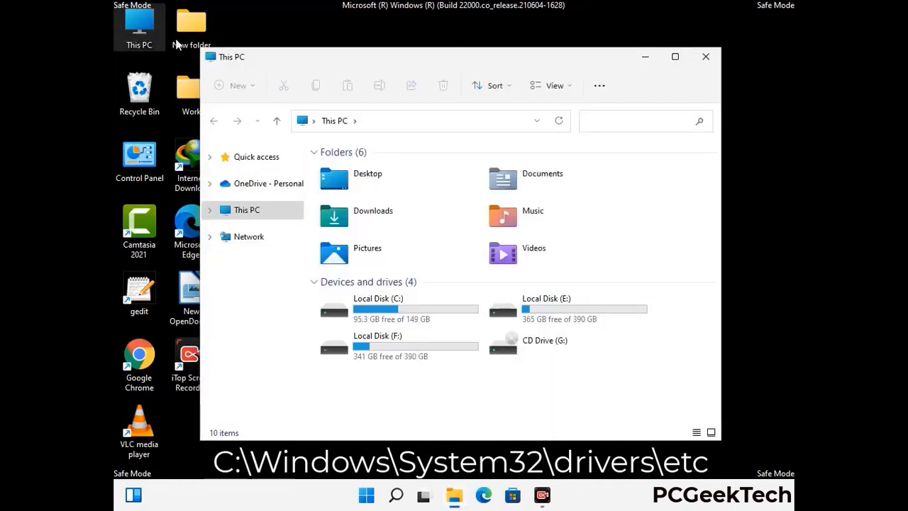
{"action": "double_click", "coordinate": [398, 311]}
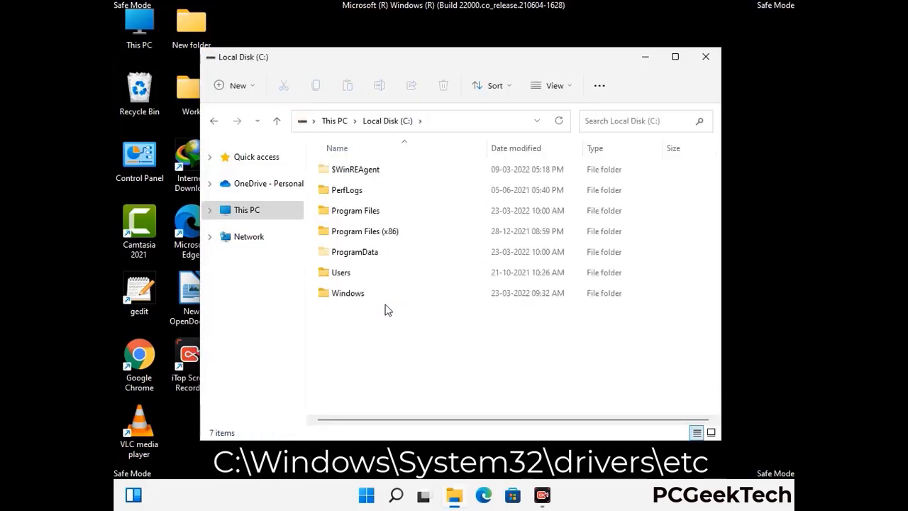
{"action": "double_click", "coordinate": [346, 293]}
{"action": "scroll", "coordinate": [454, 304], "scroll_direction": "down", "scroll_amount": 6}
{"action": "scroll", "coordinate": [448, 307], "scroll_direction": "down", "scroll_amount": 12}
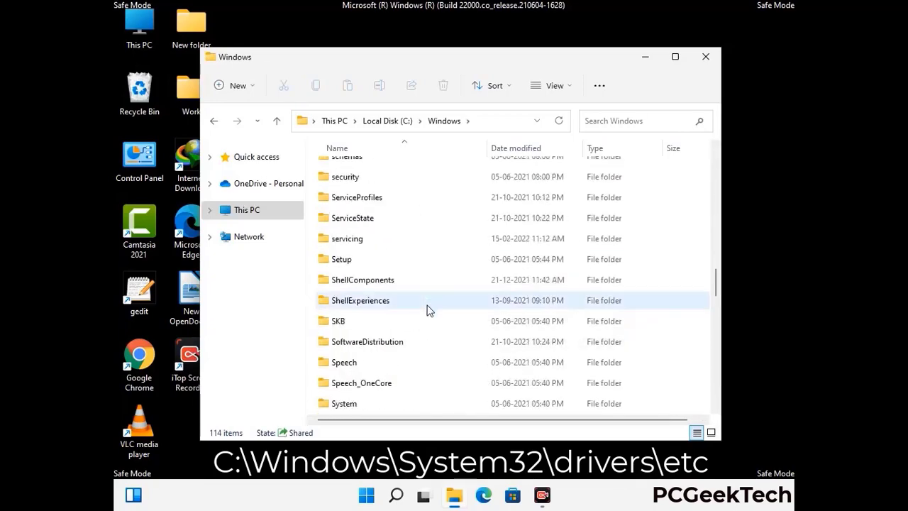
{"action": "scroll", "coordinate": [429, 310], "scroll_direction": "down", "scroll_amount": 2}
{"action": "double_click", "coordinate": [348, 301]}
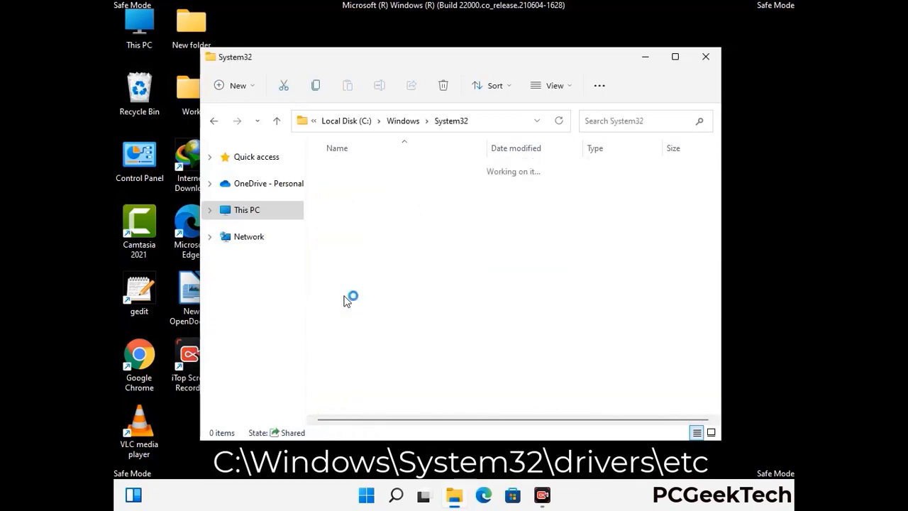
{"action": "scroll", "coordinate": [391, 309], "scroll_direction": "down", "scroll_amount": 5}
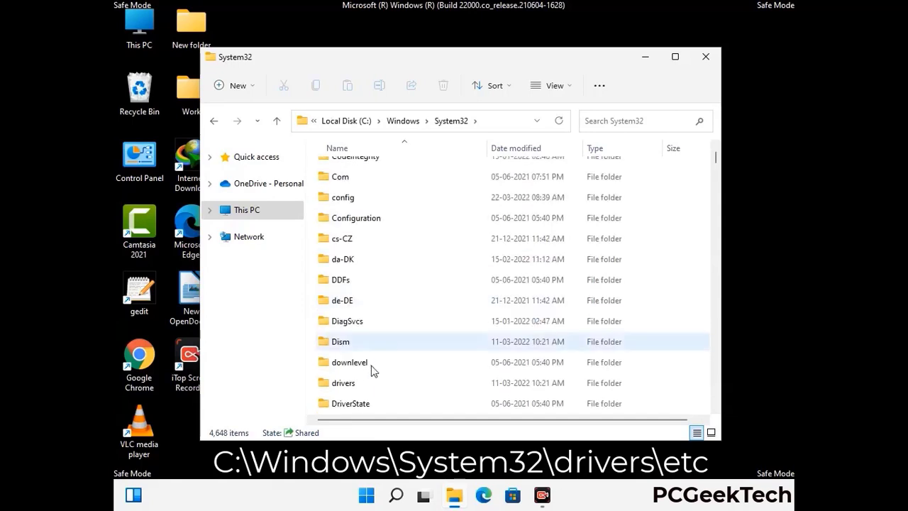
{"action": "double_click", "coordinate": [350, 386]}
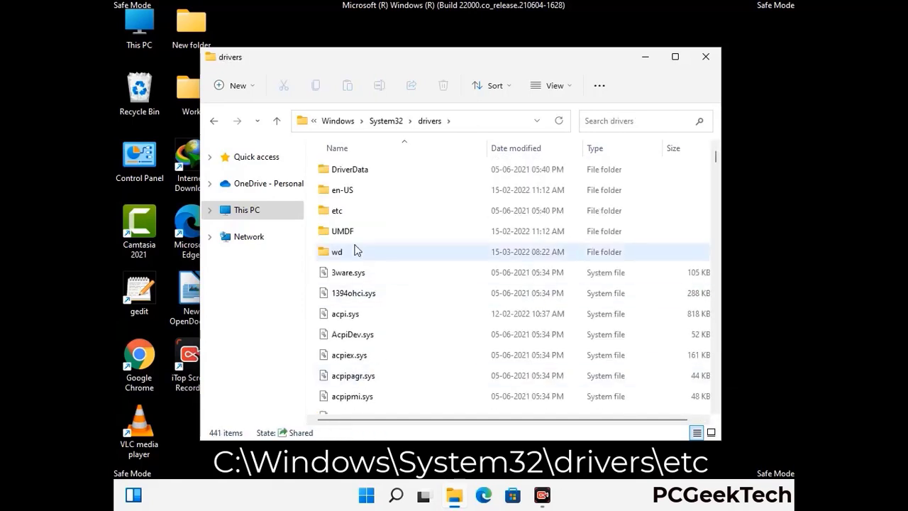
{"action": "double_click", "coordinate": [338, 211]}
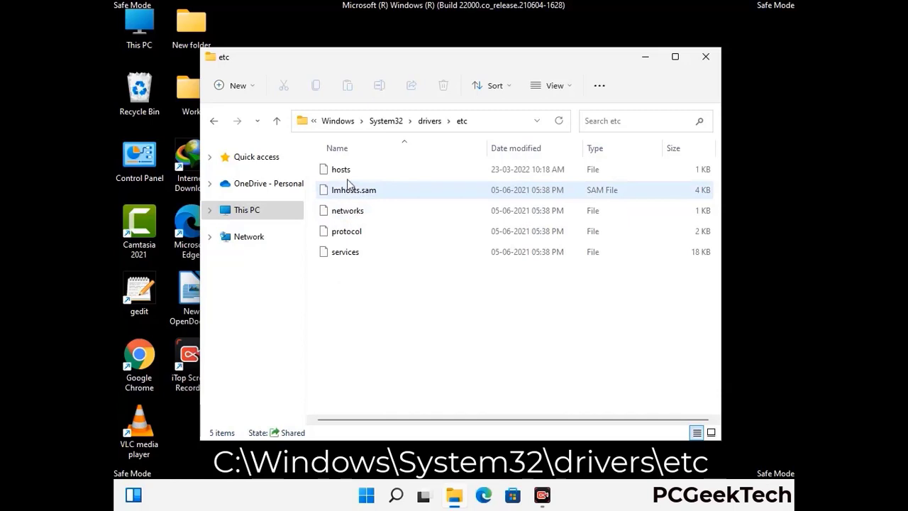
{"action": "left_click", "coordinate": [348, 173]}
Step: Open the hosts file in Notepad
{"action": "double_click", "coordinate": [348, 174]}
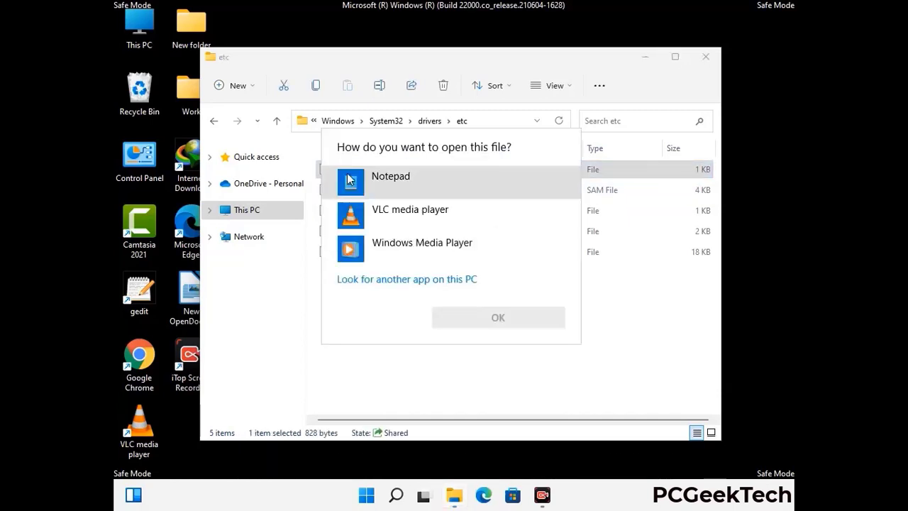
{"action": "left_click", "coordinate": [408, 181]}
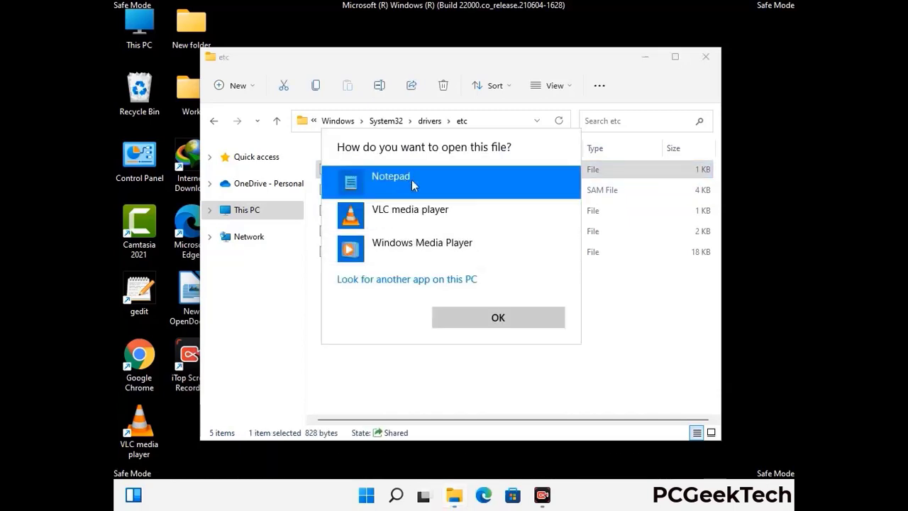
{"action": "left_click", "coordinate": [498, 318]}
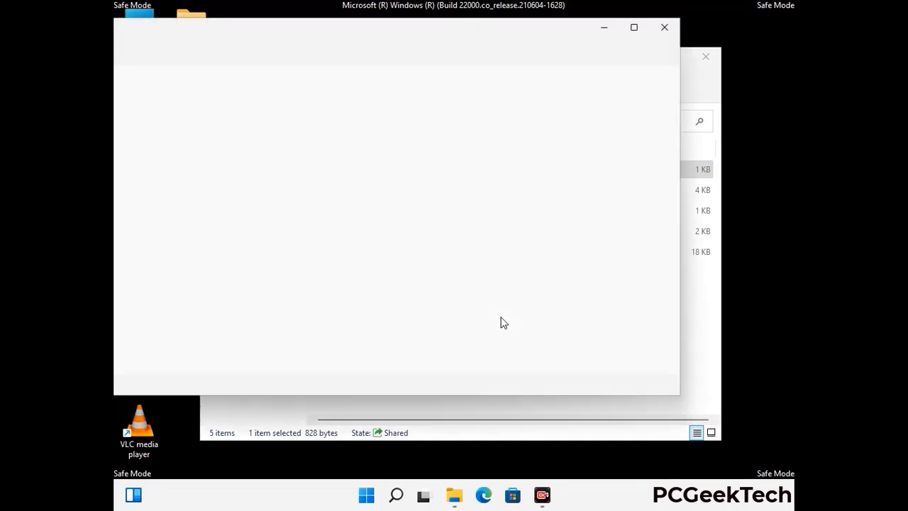
{"action": "left_click_drag", "start_coordinate": [395, 40], "coordinate": [474, 40]}
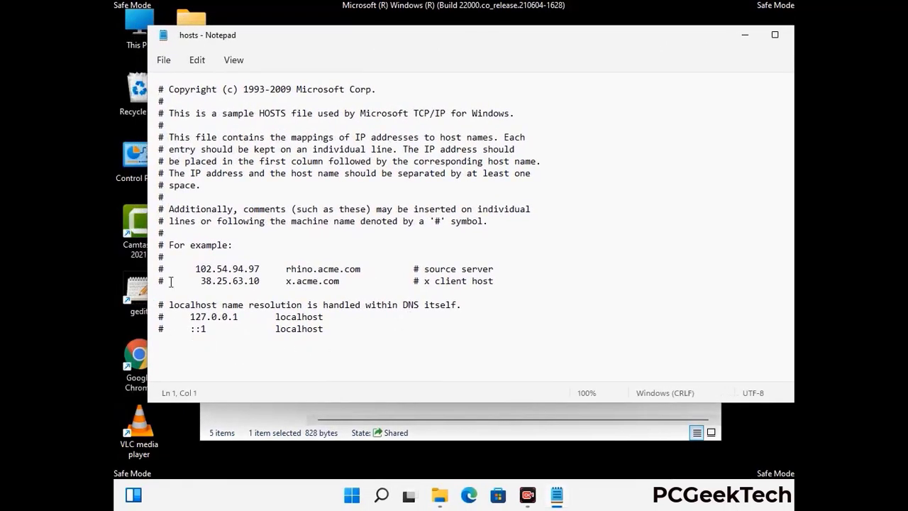
Step: Add an empty line at the end of hosts and save the file
{"action": "left_click", "coordinate": [340, 334]}
{"action": "key", "text": "Return"}
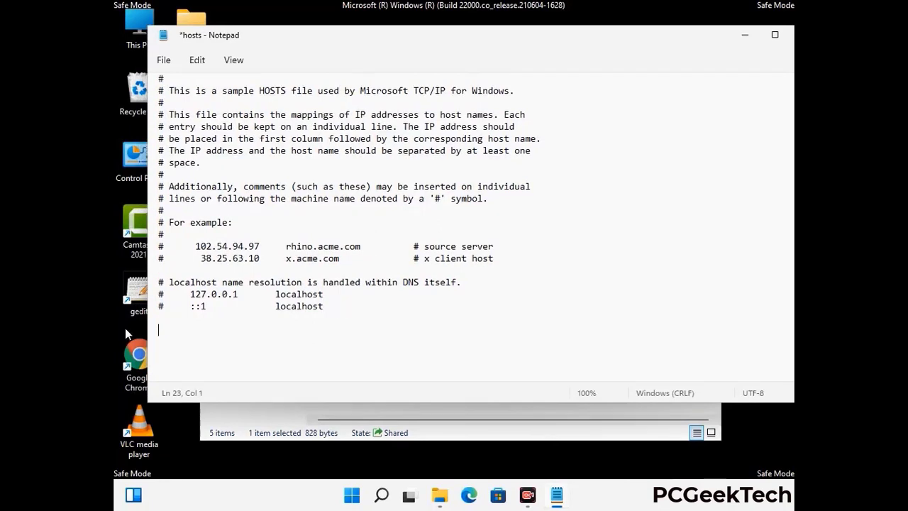
{"action": "left_click", "coordinate": [163, 60]}
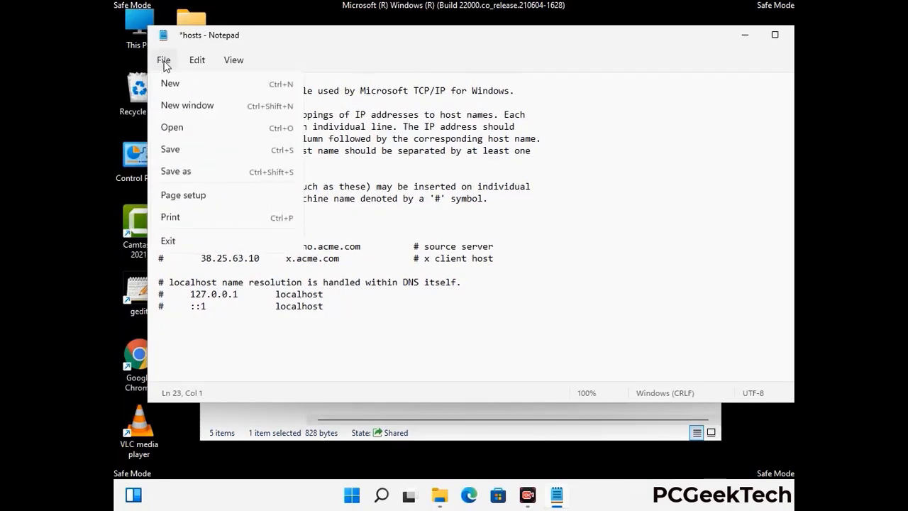
{"action": "left_click", "coordinate": [170, 150]}
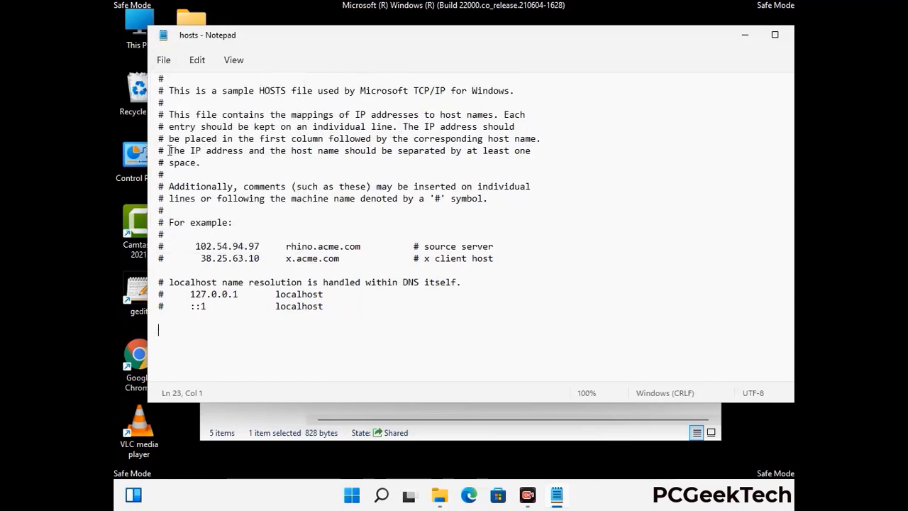
Step: Close Notepad and the etc folder window
{"action": "left_click_drag", "start_coordinate": [685, 41], "coordinate": [582, 42]}
{"action": "left_click", "coordinate": [699, 37]}
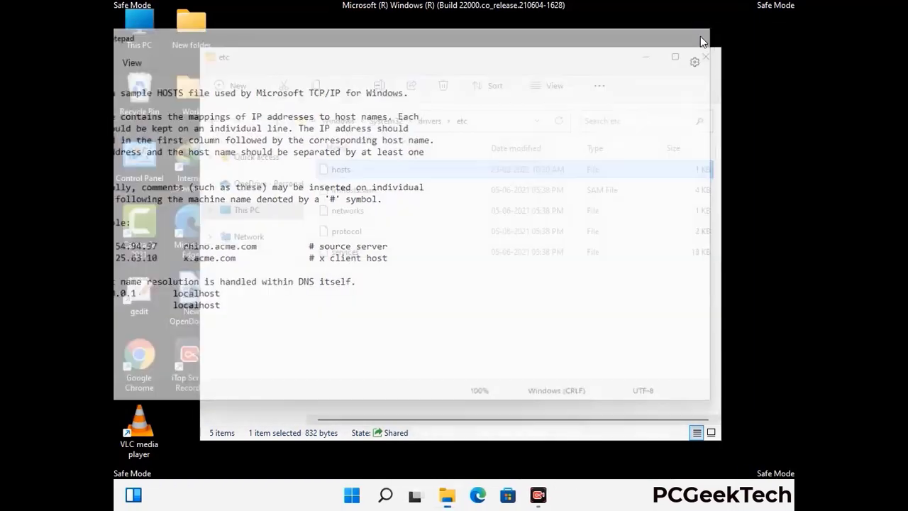
{"action": "left_click", "coordinate": [707, 55]}
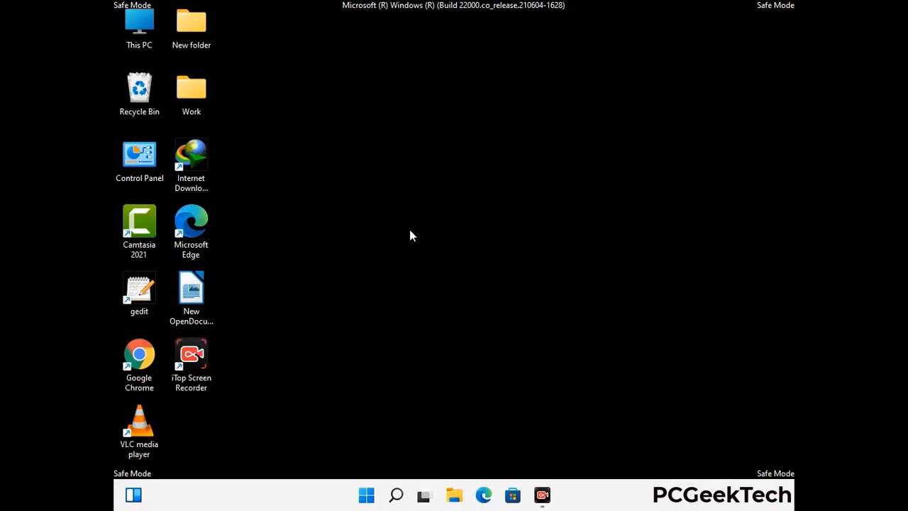
Step: Open the AppData Roaming folder by running %appdata%
{"action": "key", "text": "super+r"}
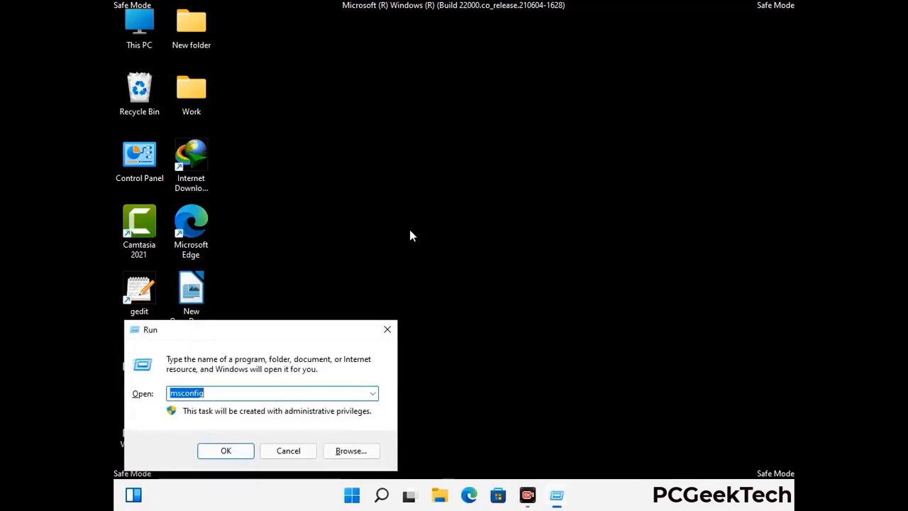
{"action": "left_click_drag", "start_coordinate": [260, 328], "coordinate": [421, 141]}
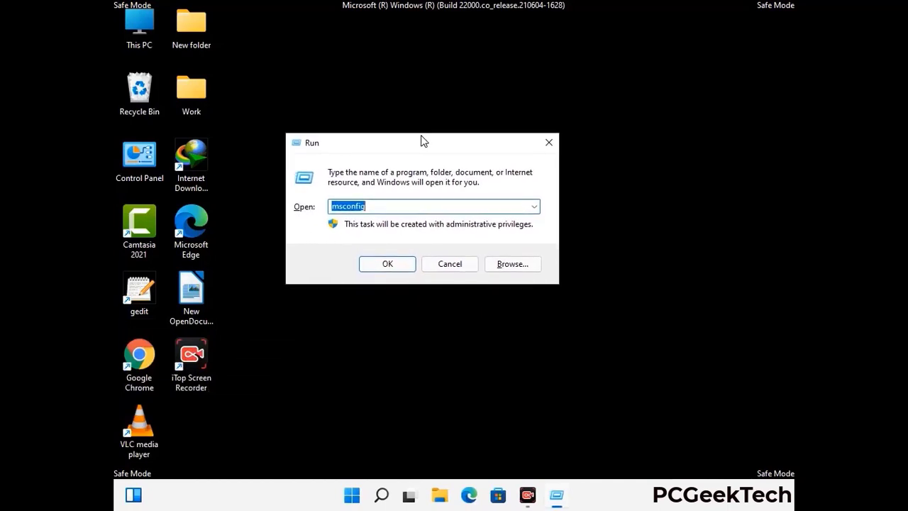
{"action": "type", "text": "%"}
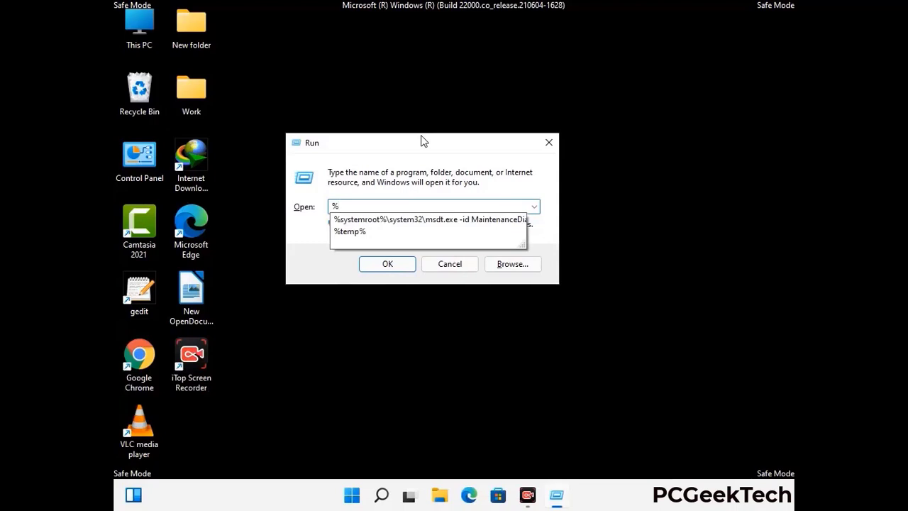
{"action": "type", "text": "appdata%"}
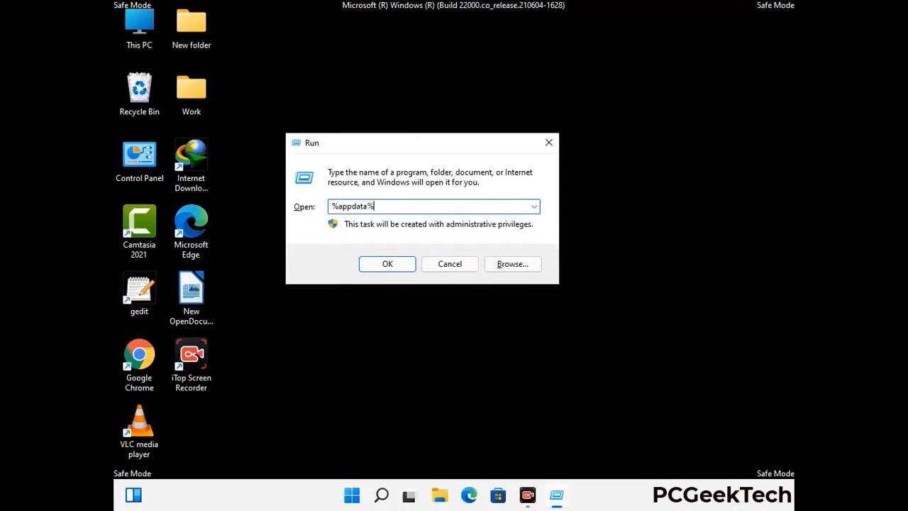
{"action": "key", "text": "Return"}
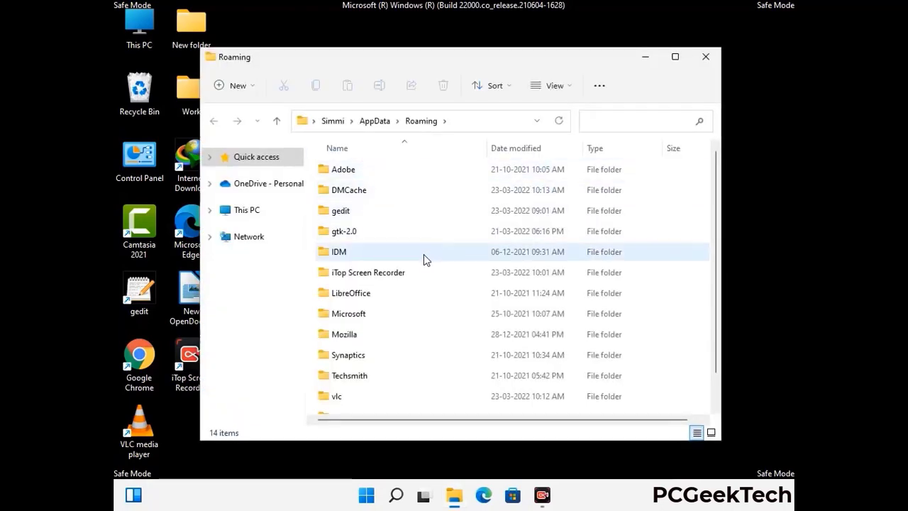
Step: Delete the Zoom folder from Roaming and close the window
{"action": "scroll", "coordinate": [426, 255], "scroll_direction": "down", "scroll_amount": 1}
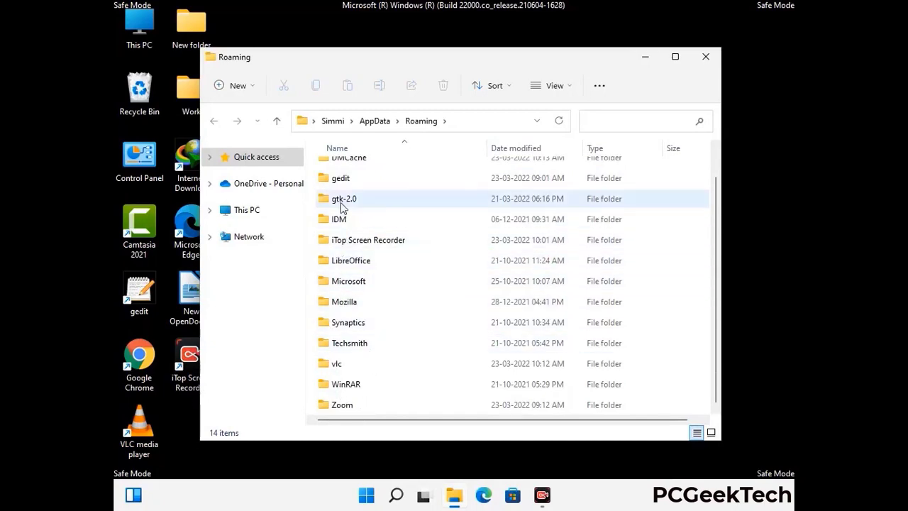
{"action": "scroll", "coordinate": [339, 213], "scroll_direction": "up", "scroll_amount": 1}
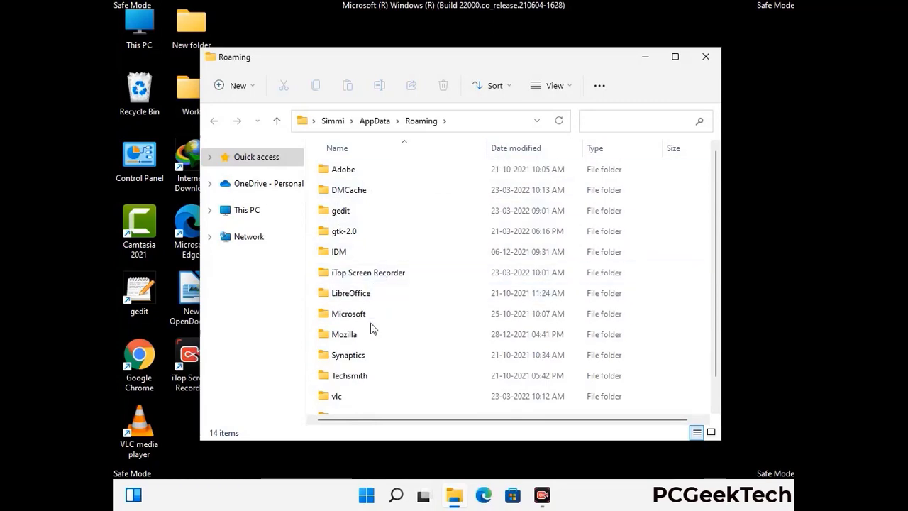
{"action": "scroll", "coordinate": [371, 331], "scroll_direction": "down", "scroll_amount": 1}
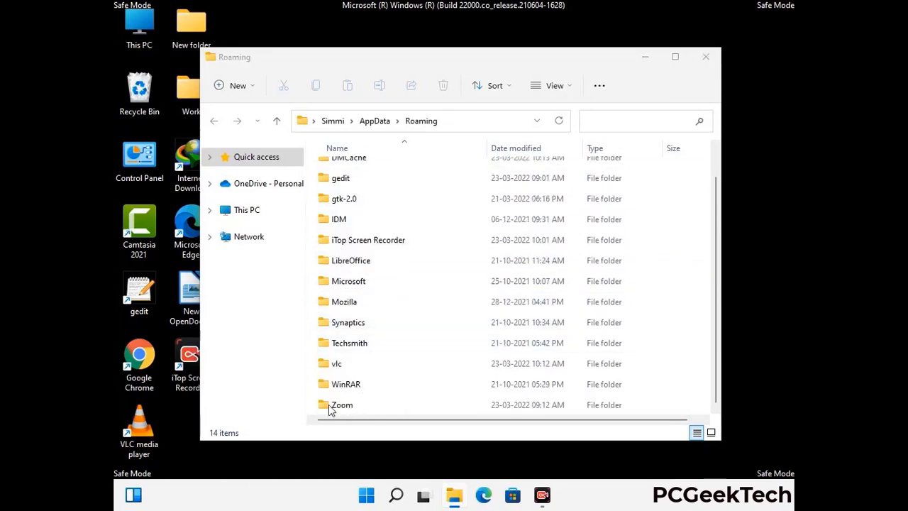
{"action": "left_click", "coordinate": [508, 402]}
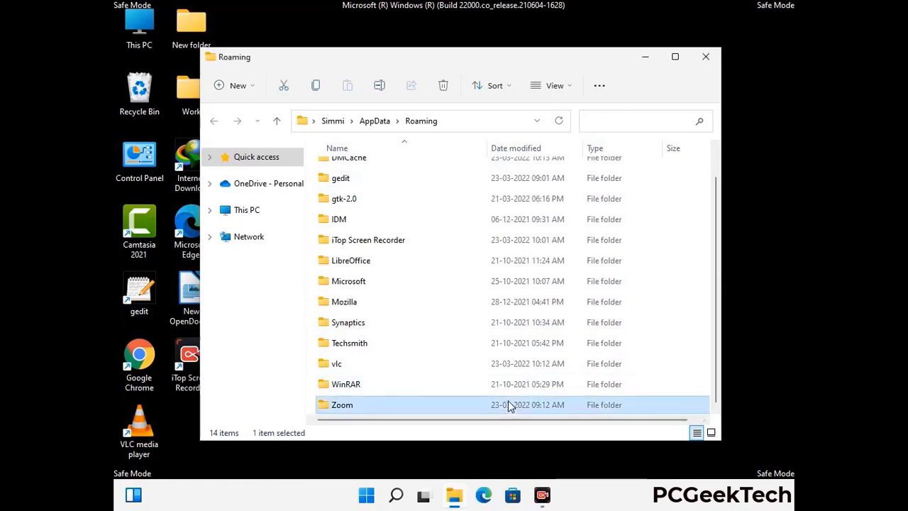
{"action": "left_click", "coordinate": [449, 90]}
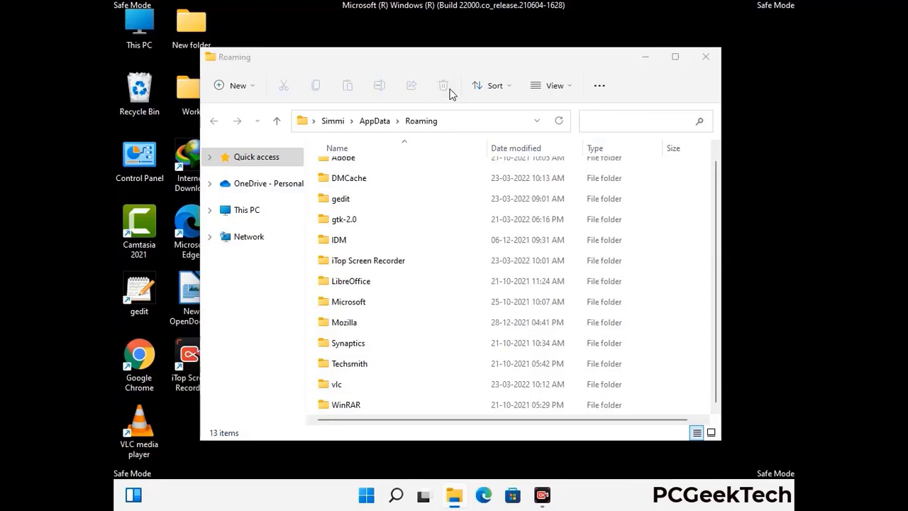
{"action": "left_click", "coordinate": [705, 61]}
{"action": "left_click", "coordinate": [705, 60]}
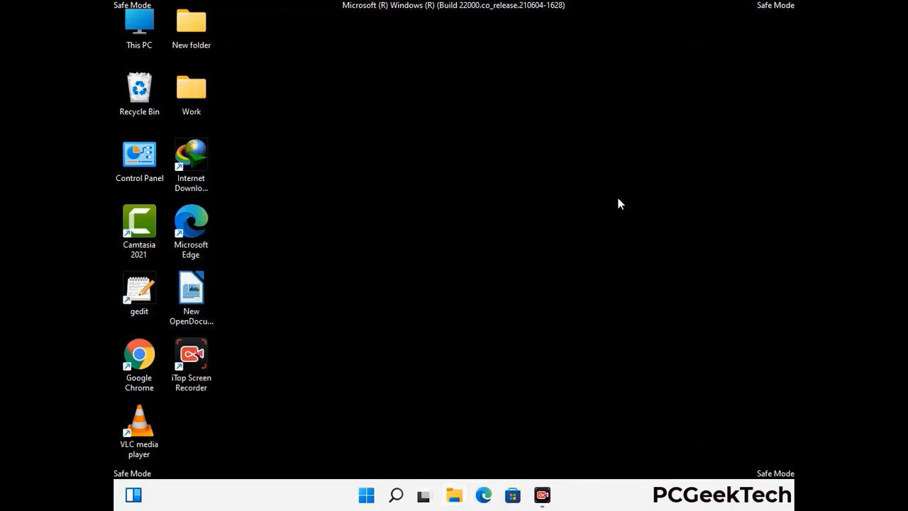
Step: Open the AppData Local folder by running %LocalAppData%
{"action": "key", "text": "super+r"}
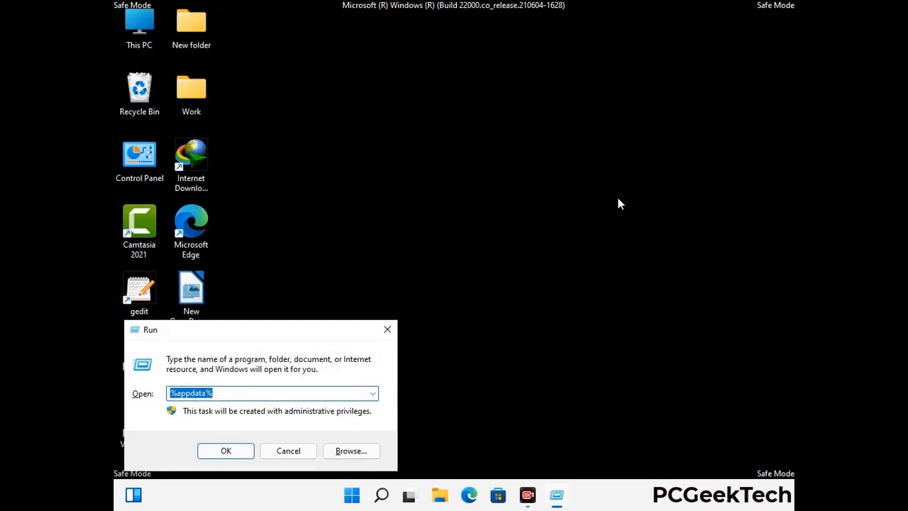
{"action": "left_click_drag", "start_coordinate": [284, 342], "coordinate": [476, 185]}
{"action": "type", "text": "%Local"}
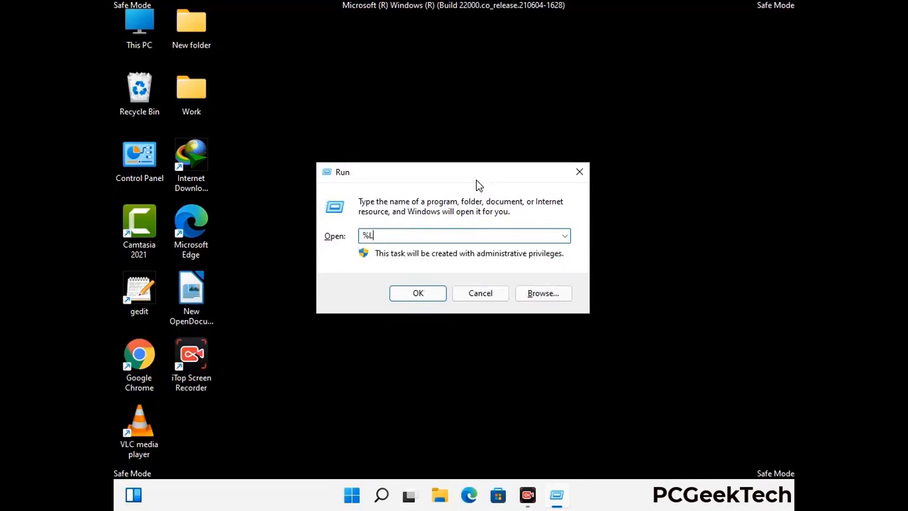
{"action": "type", "text": "App"}
{"action": "key", "text": "Return"}
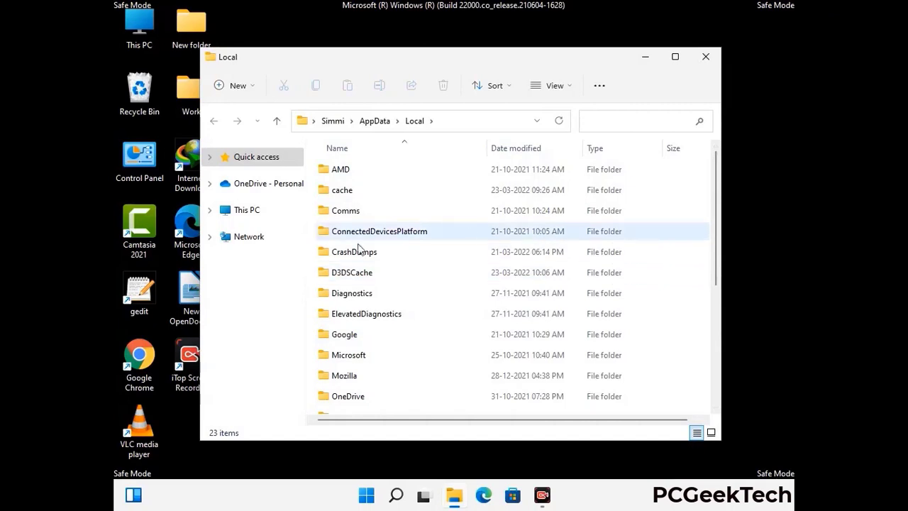
Step: Delete the Mozilla folder from AppData Local and close the window
{"action": "scroll", "coordinate": [378, 319], "scroll_direction": "down", "scroll_amount": 1}
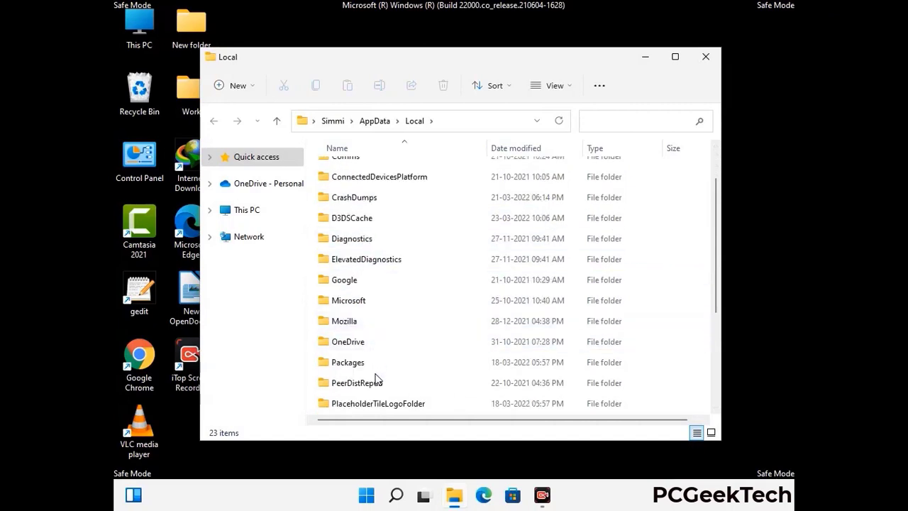
{"action": "left_click", "coordinate": [354, 325]}
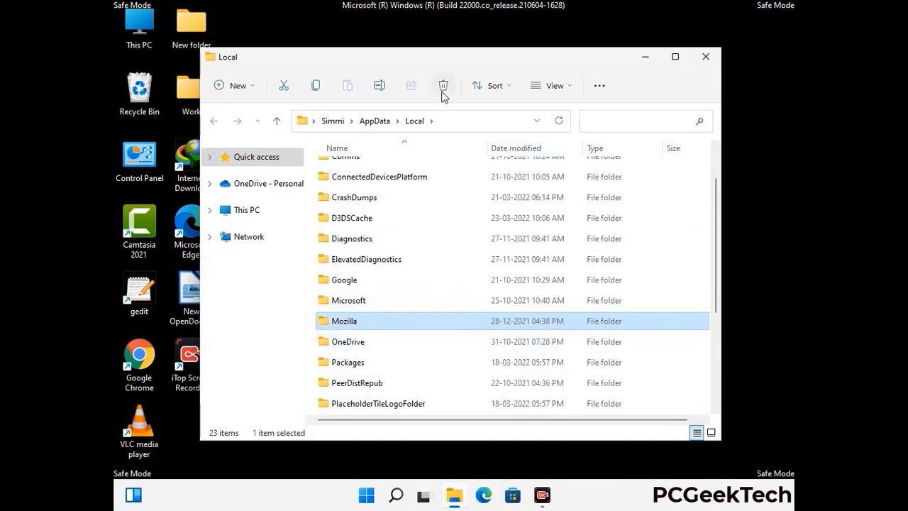
{"action": "left_click", "coordinate": [442, 91]}
{"action": "left_click", "coordinate": [443, 88]}
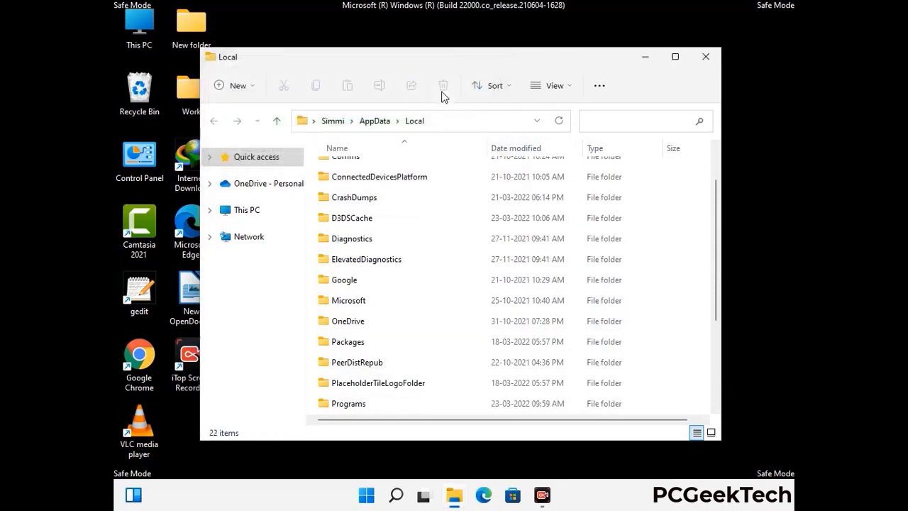
{"action": "left_click", "coordinate": [706, 63]}
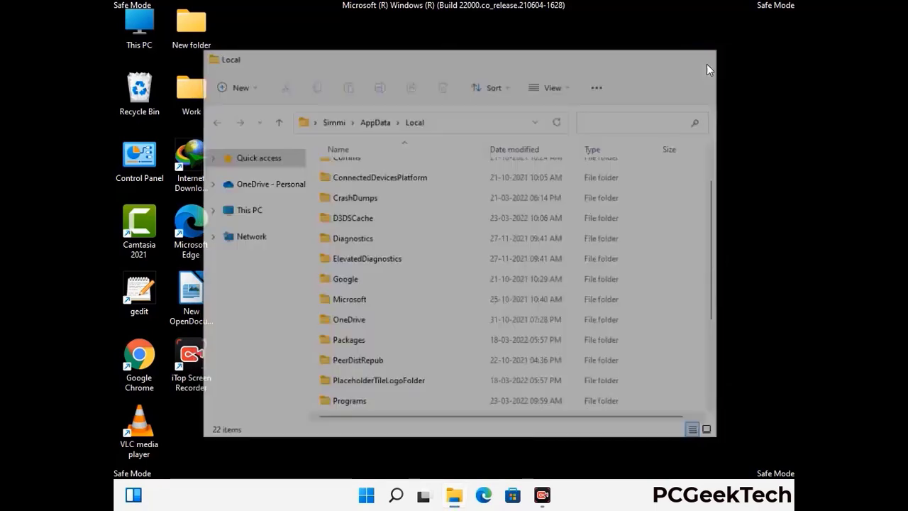
Step: Open the C:\ProgramData folder from the Run box
{"action": "key", "text": "super+r"}
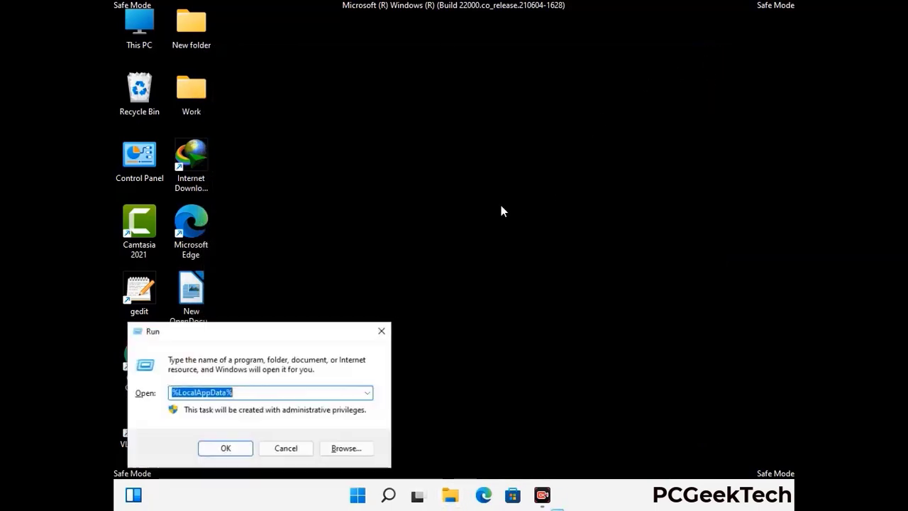
{"action": "left_click_drag", "start_coordinate": [234, 340], "coordinate": [417, 190]}
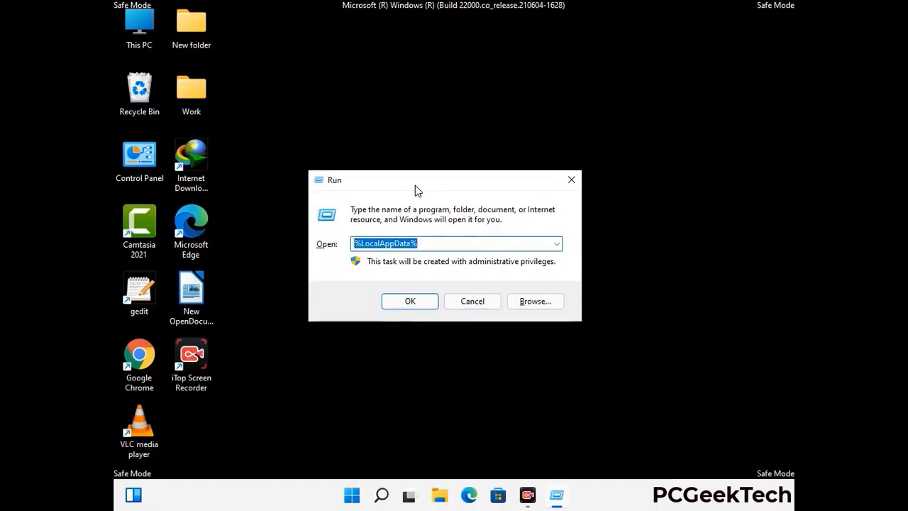
{"action": "type", "text": "%"}
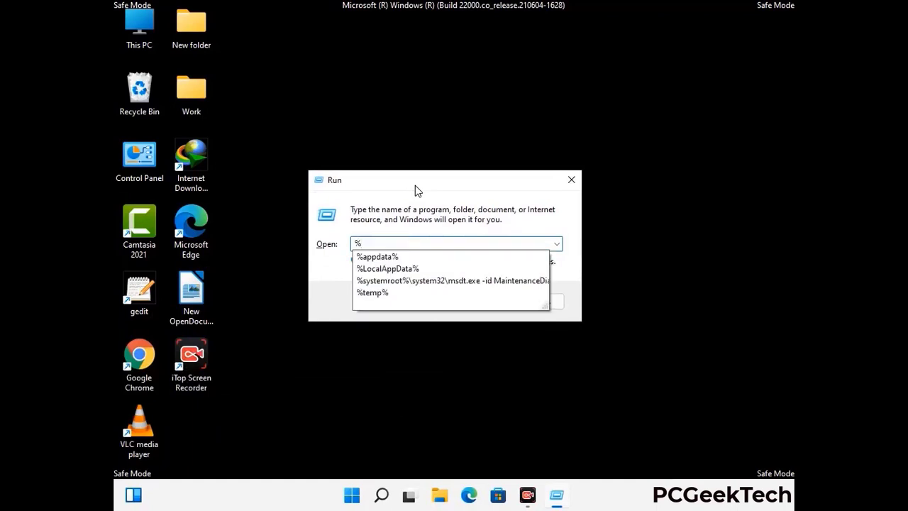
{"action": "type", "text": "ProgramData%"}
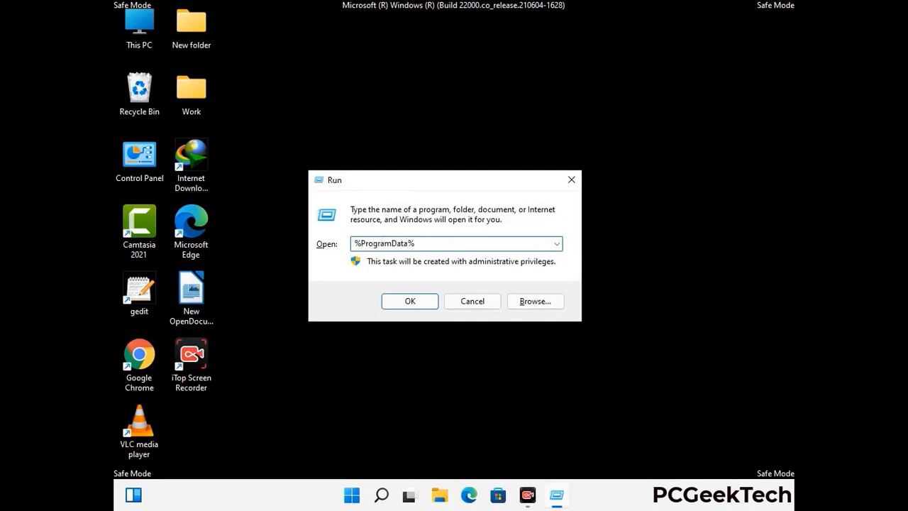
{"action": "key", "text": "Return"}
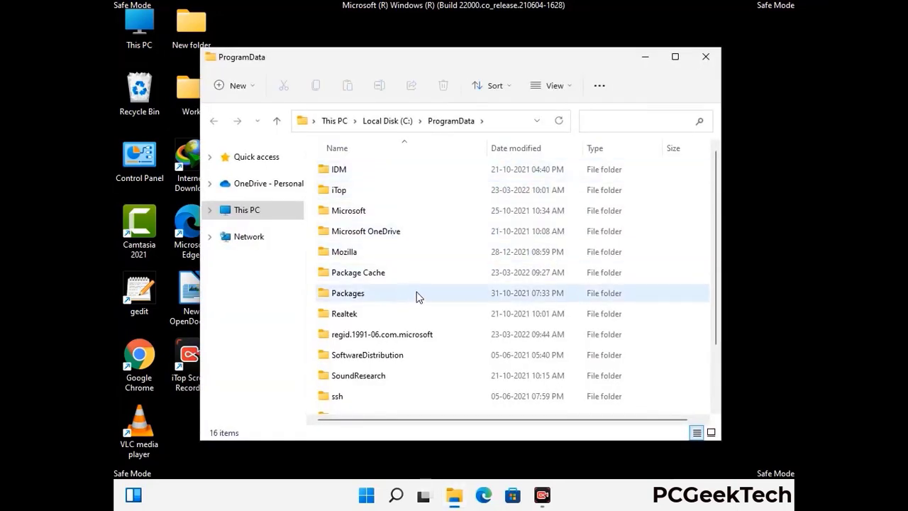
Step: Delete the Mozilla folder from ProgramData and close the window
{"action": "scroll", "coordinate": [417, 301], "scroll_direction": "down", "scroll_amount": 1}
{"action": "scroll", "coordinate": [415, 312], "scroll_direction": "down", "scroll_amount": 1}
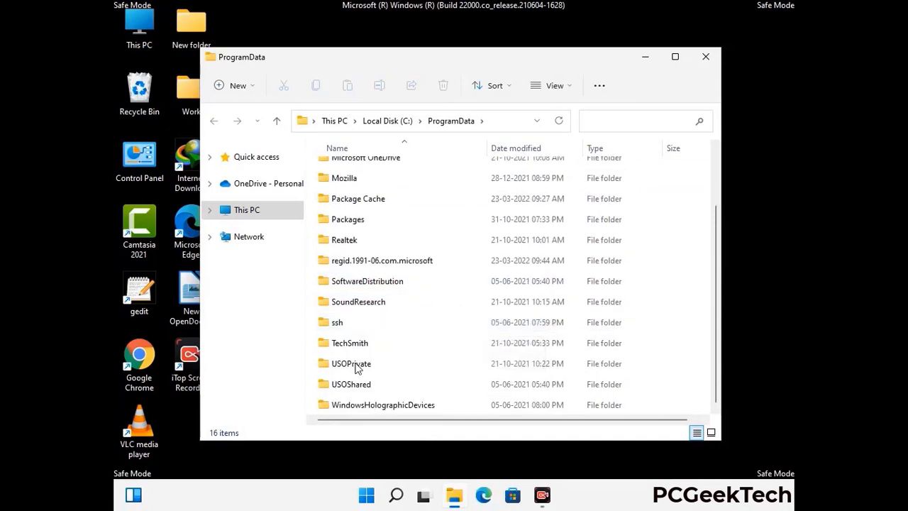
{"action": "left_click", "coordinate": [356, 178]}
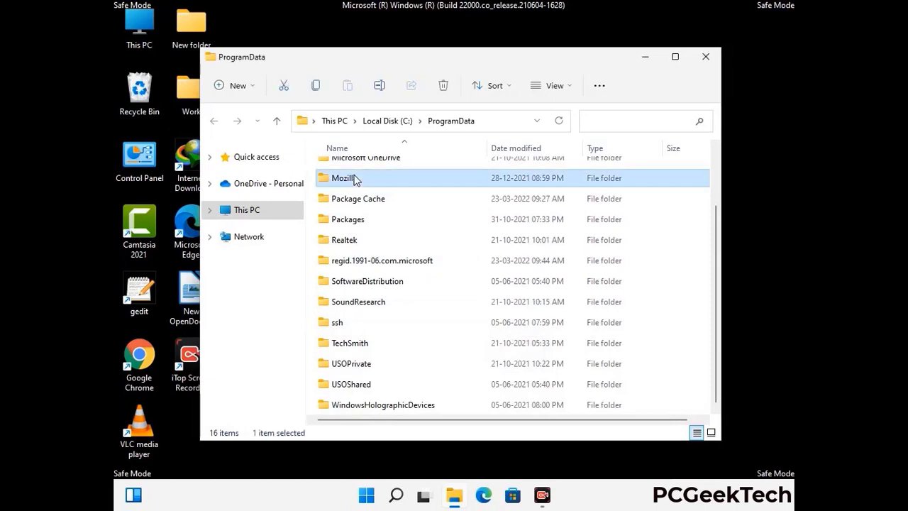
{"action": "left_click", "coordinate": [443, 86]}
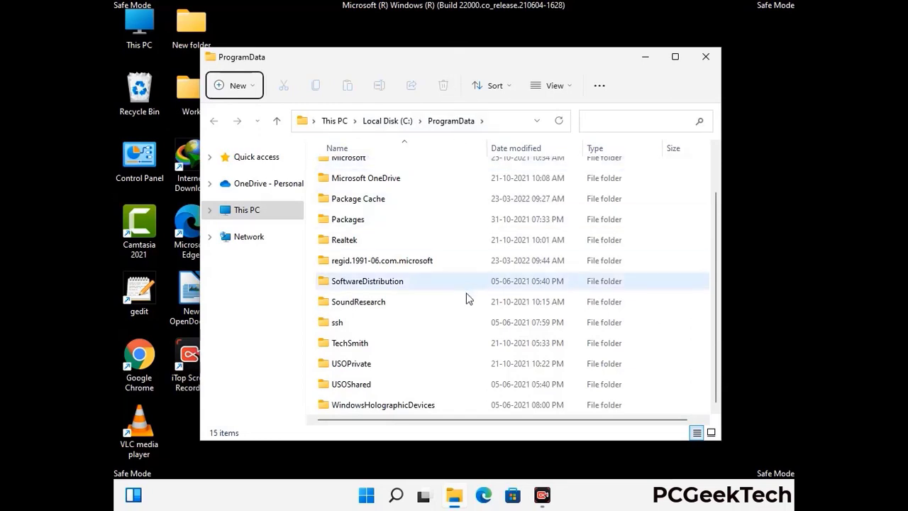
{"action": "scroll", "coordinate": [467, 299], "scroll_direction": "up", "scroll_amount": 1}
{"action": "left_click", "coordinate": [712, 58]}
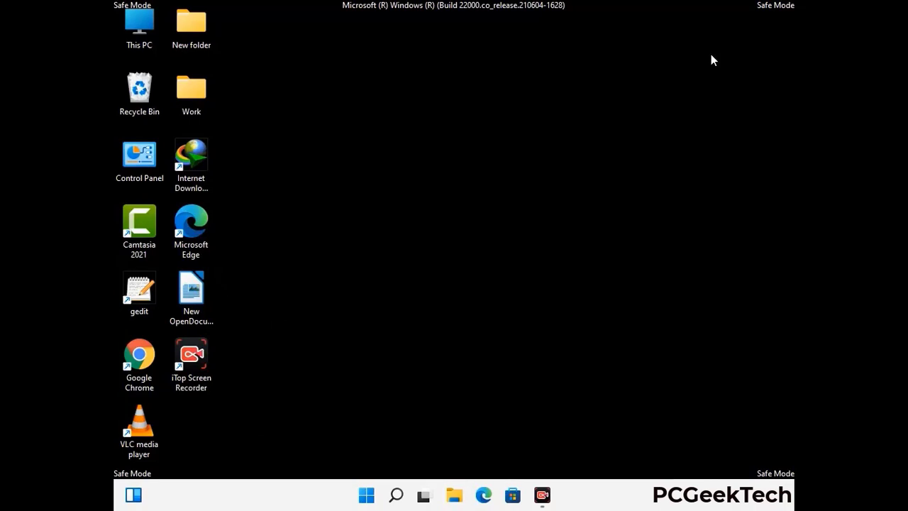
{"action": "key", "text": "super+r"}
{"action": "left_click_drag", "start_coordinate": [297, 333], "coordinate": [473, 183]}
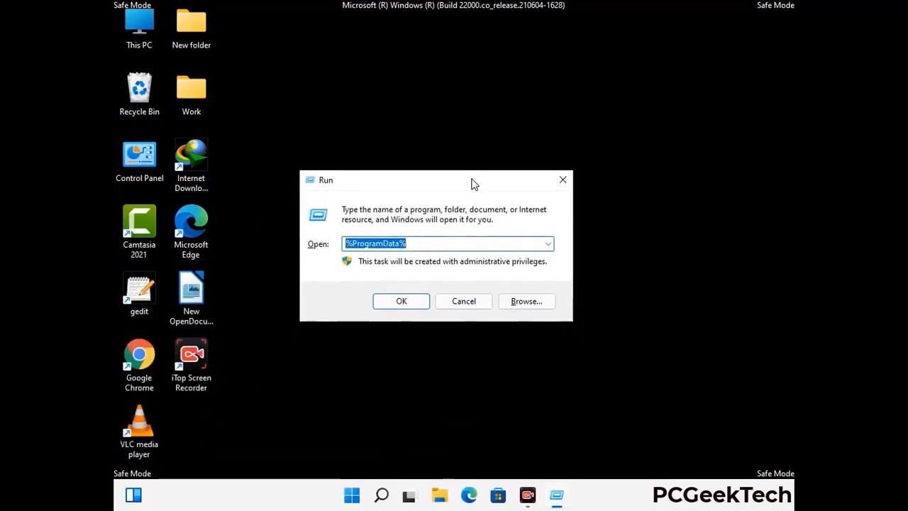
{"action": "type", "text": "%Wi"}
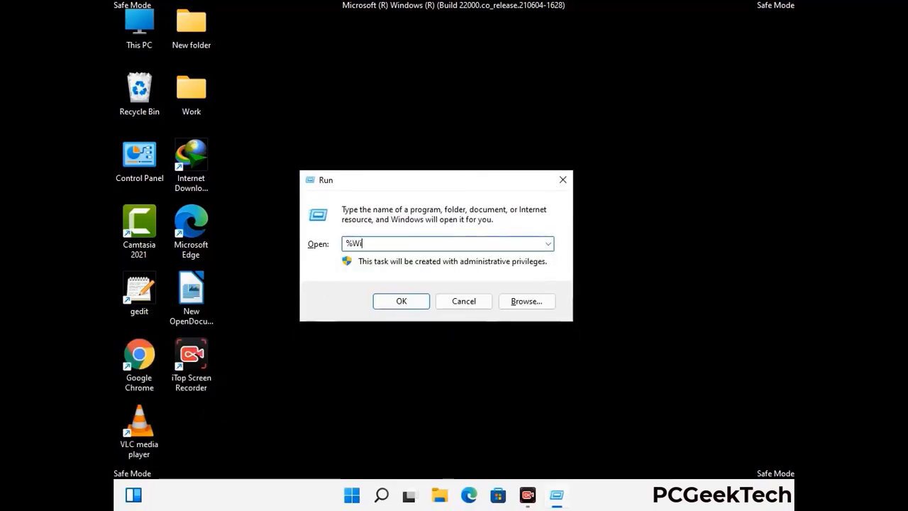
{"action": "type", "text": "nDir%"}
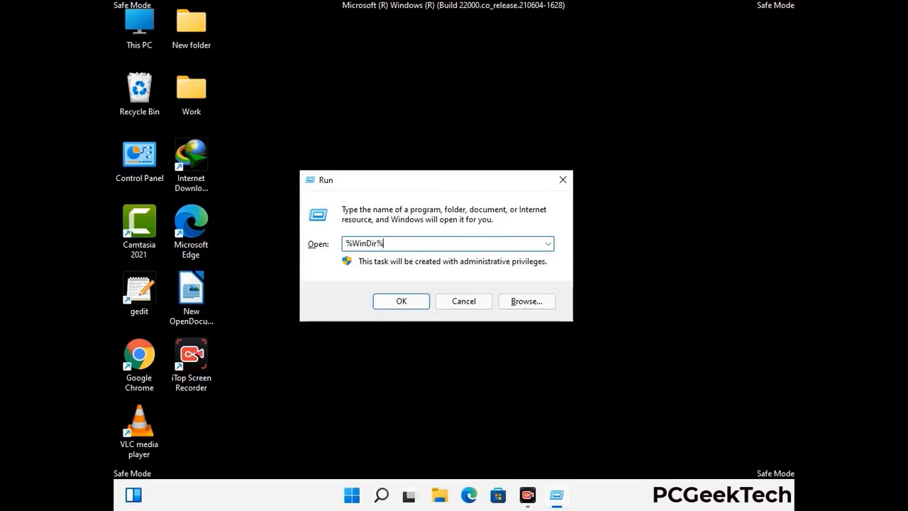
{"action": "key", "text": "Return"}
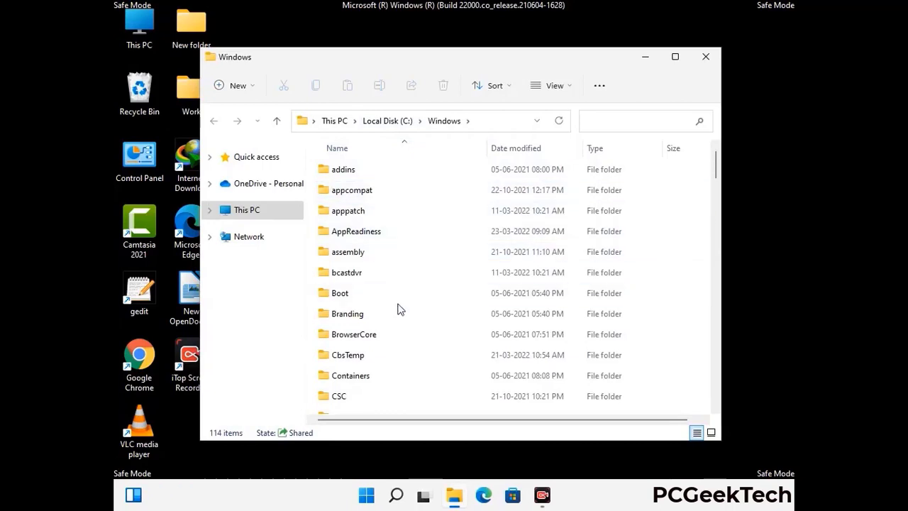
{"action": "scroll", "coordinate": [397, 310], "scroll_direction": "down", "scroll_amount": 1}
{"action": "scroll", "coordinate": [400, 315], "scroll_direction": "down", "scroll_amount": 2}
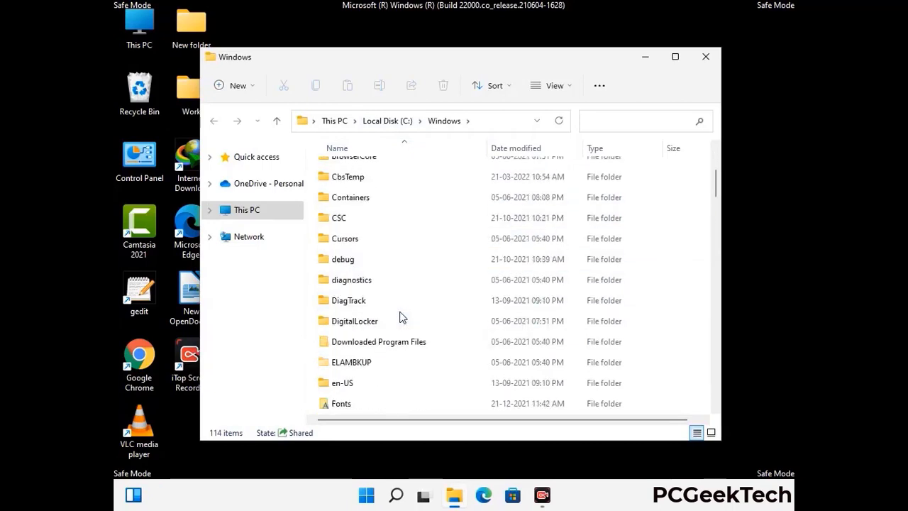
{"action": "scroll", "coordinate": [401, 317], "scroll_direction": "down", "scroll_amount": 1}
{"action": "scroll", "coordinate": [400, 319], "scroll_direction": "down", "scroll_amount": 5}
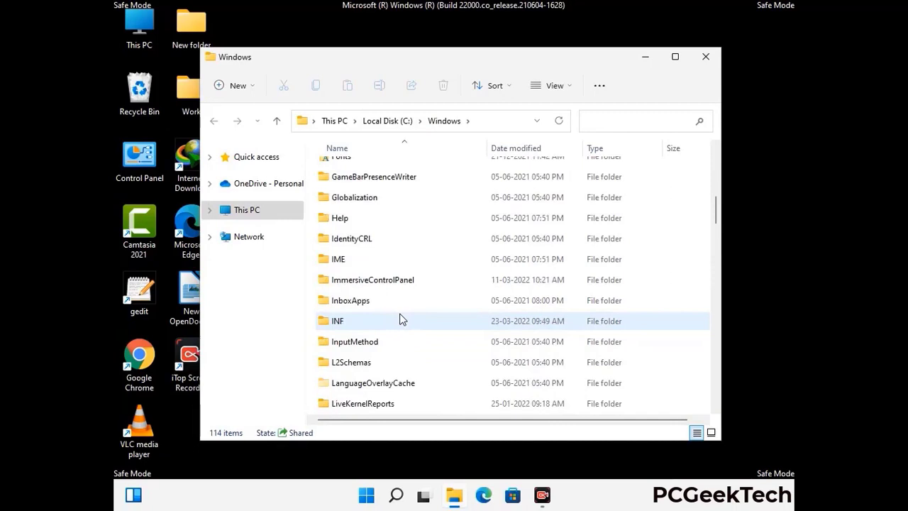
{"action": "scroll", "coordinate": [400, 320], "scroll_direction": "down", "scroll_amount": 4}
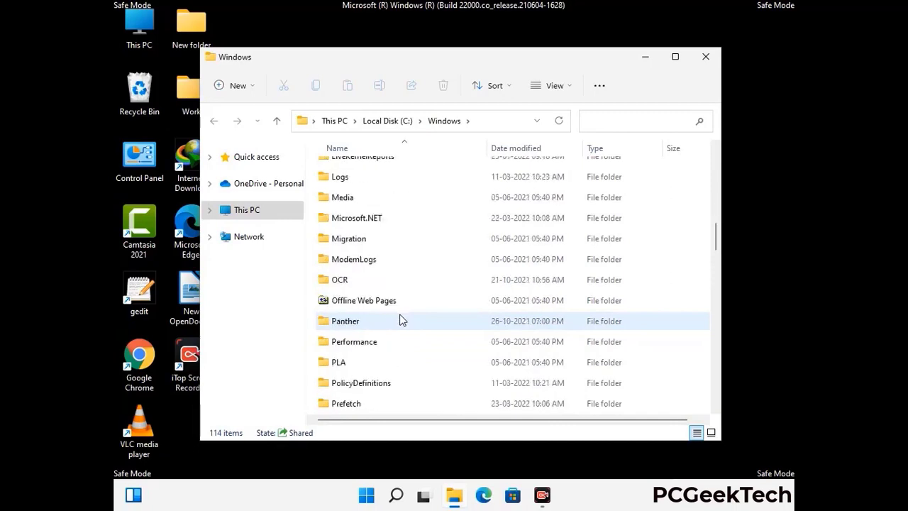
{"action": "scroll", "coordinate": [400, 321], "scroll_direction": "down", "scroll_amount": 6}
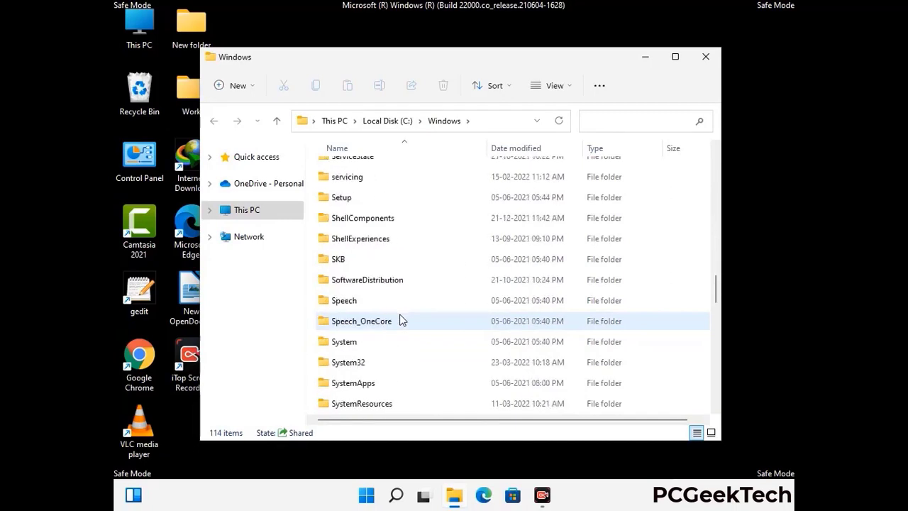
{"action": "scroll", "coordinate": [399, 320], "scroll_direction": "down", "scroll_amount": 7}
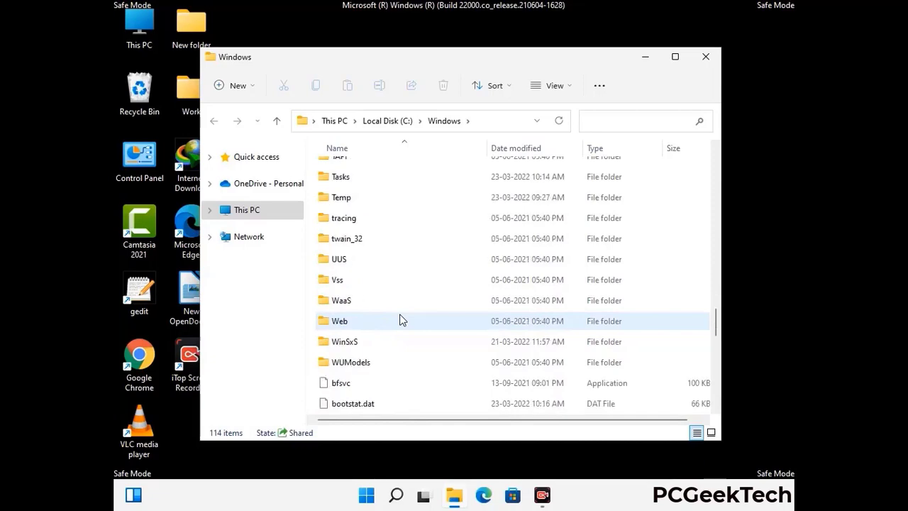
{"action": "scroll", "coordinate": [399, 321], "scroll_direction": "down", "scroll_amount": 8}
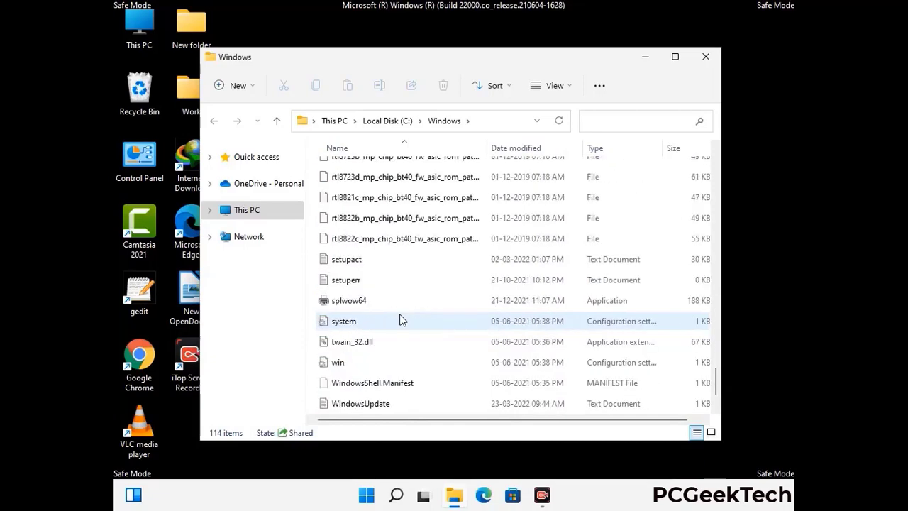
{"action": "scroll", "coordinate": [399, 321], "scroll_direction": "up", "scroll_amount": 13}
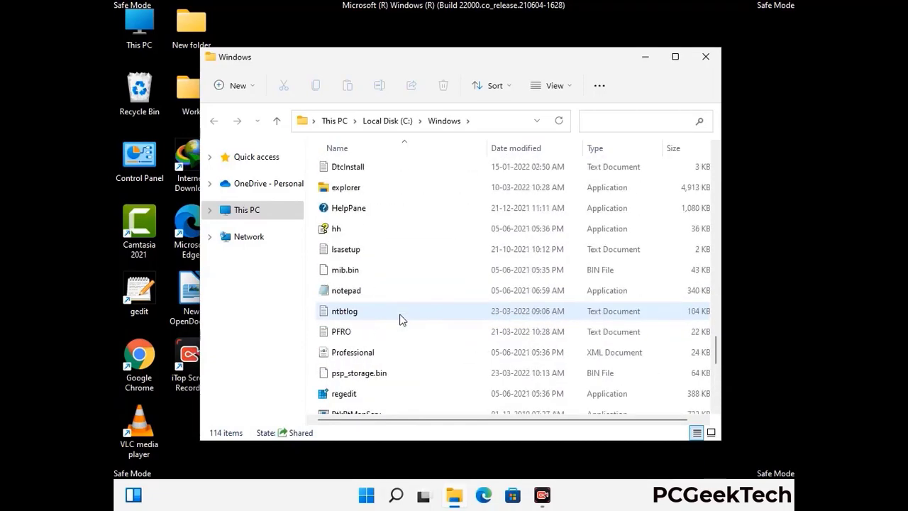
{"action": "scroll", "coordinate": [399, 321], "scroll_direction": "up", "scroll_amount": 3}
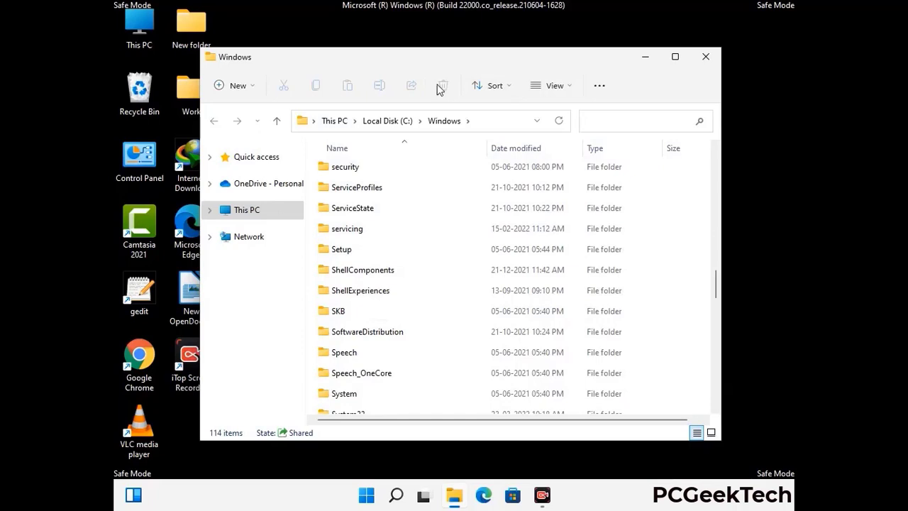
{"action": "left_click", "coordinate": [707, 57]}
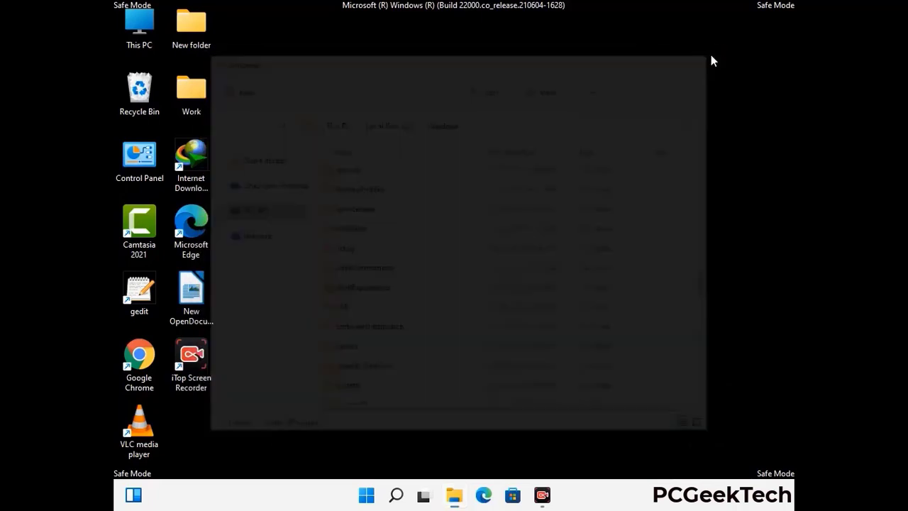
Step: Open the user's Temp folder by running %temp%
{"action": "key", "text": "super+r"}
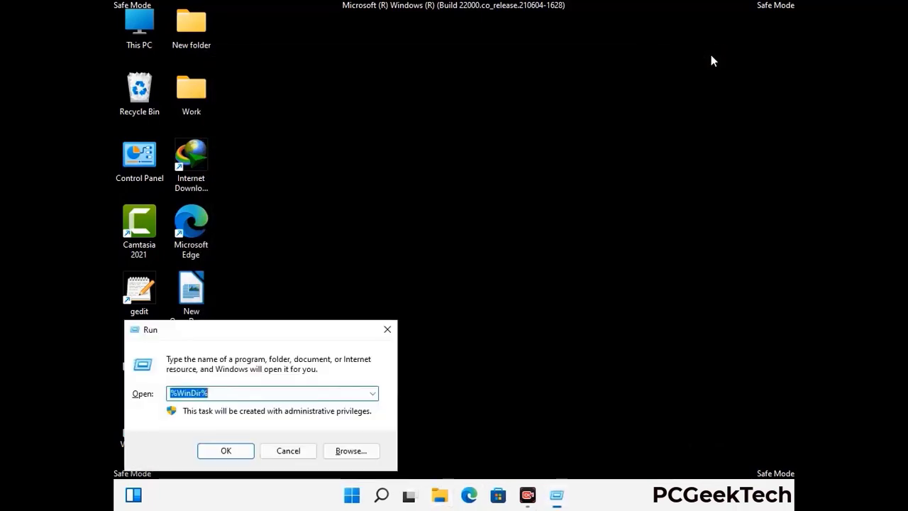
{"action": "left_click_drag", "start_coordinate": [300, 333], "coordinate": [516, 121]}
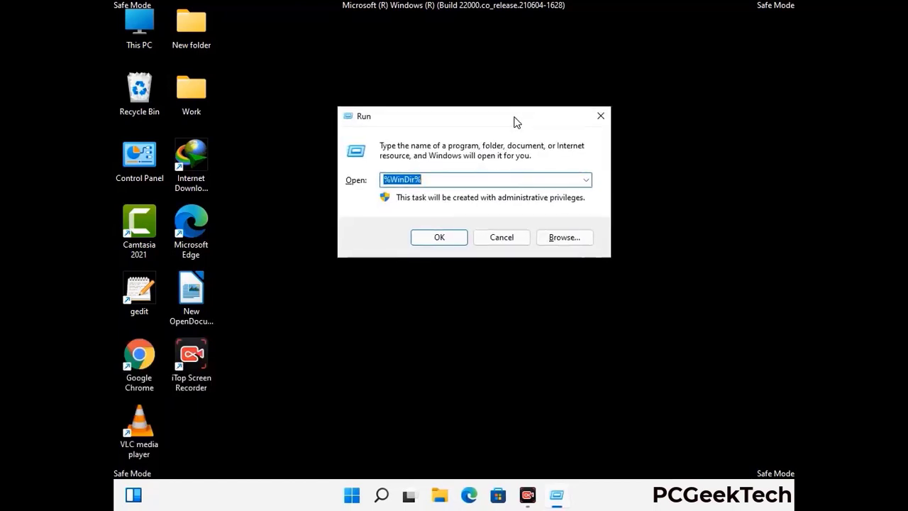
{"action": "type", "text": "%temp%"}
{"action": "left_click", "coordinate": [516, 122]}
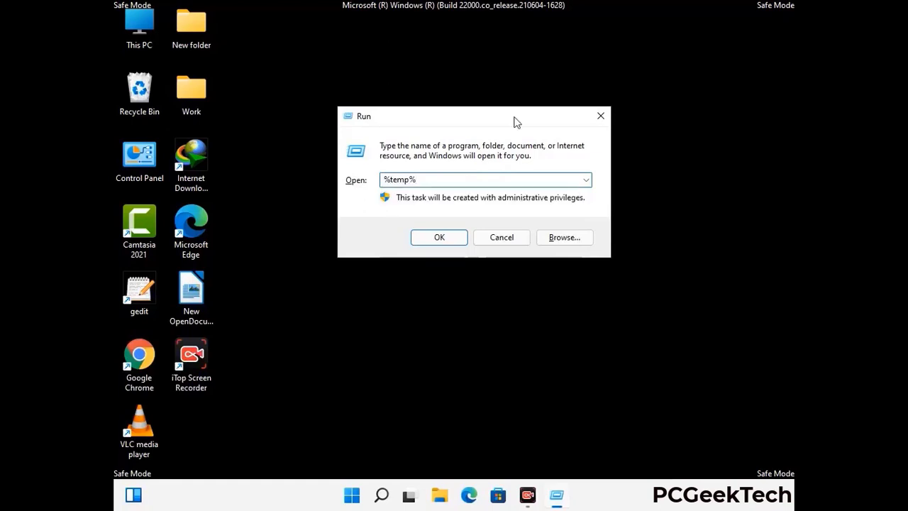
{"action": "left_click", "coordinate": [454, 237]}
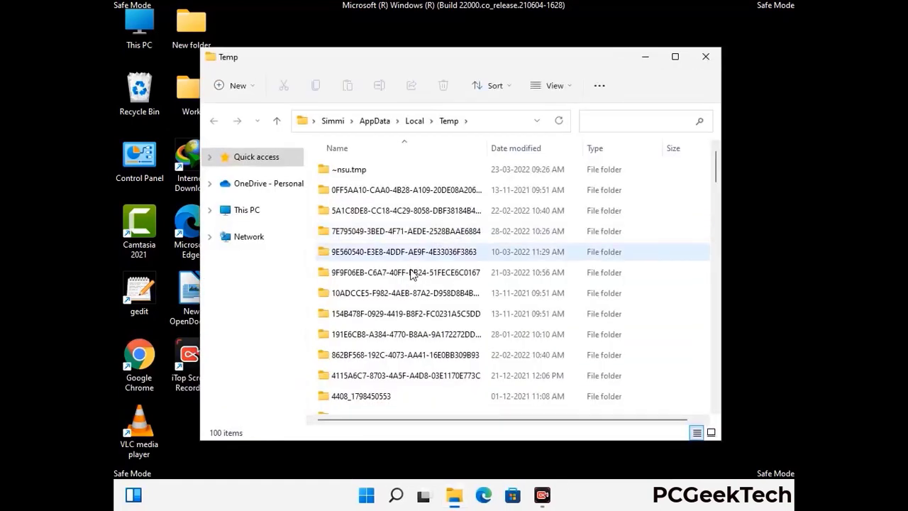
Step: Delete all 100 items in Temp and close the window
{"action": "left_click", "coordinate": [412, 273]}
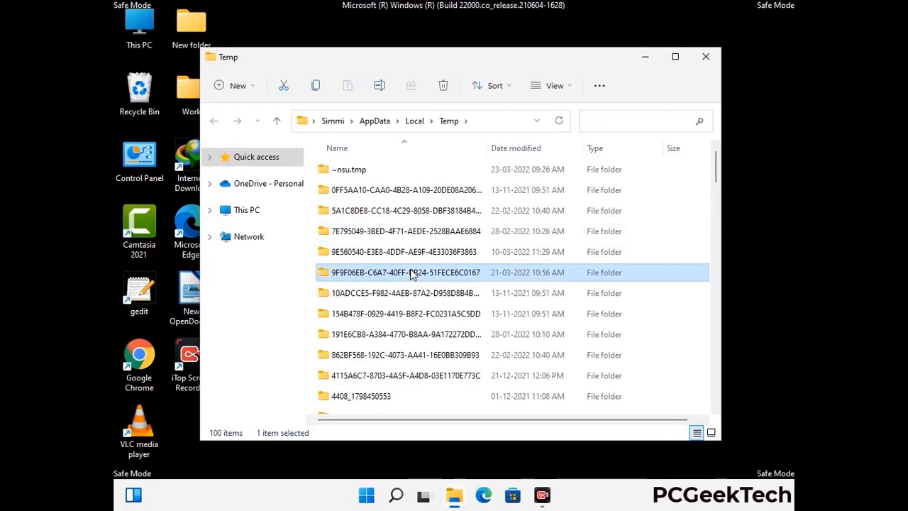
{"action": "key", "text": "ctrl+a"}
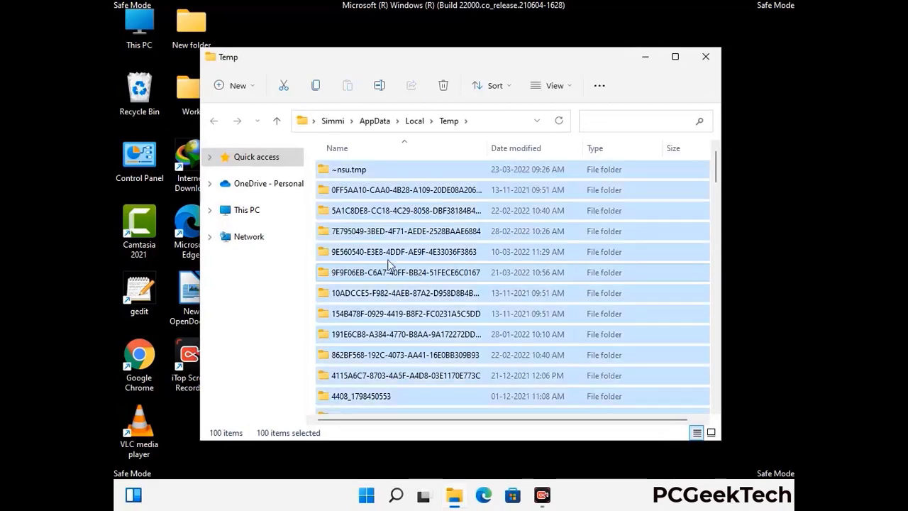
{"action": "left_click", "coordinate": [444, 85]}
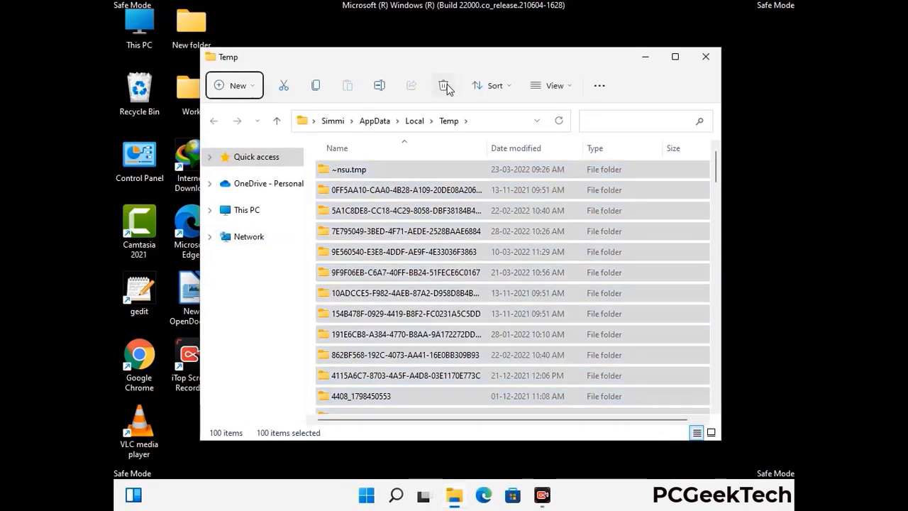
{"action": "left_click", "coordinate": [705, 56]}
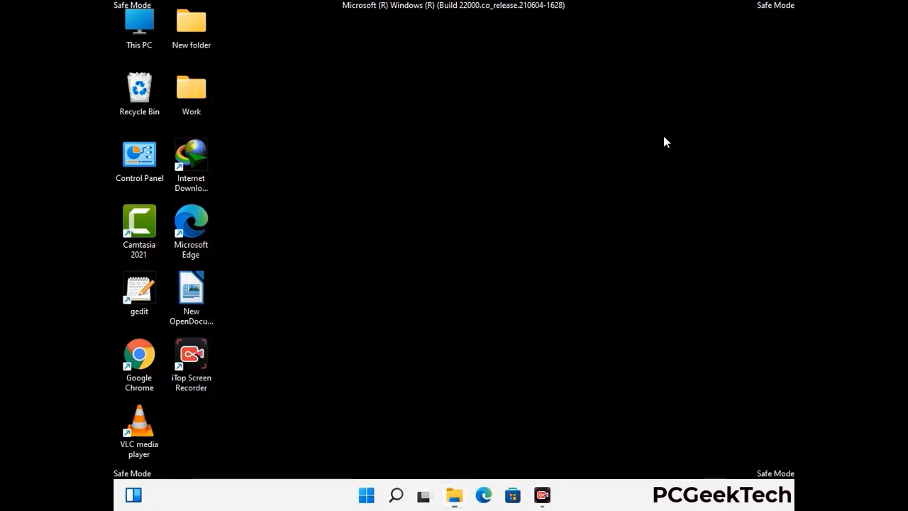
Step: Open the C:\Windows\Temp folder by running 'temp' from the Run box
{"action": "key", "text": "super+r"}
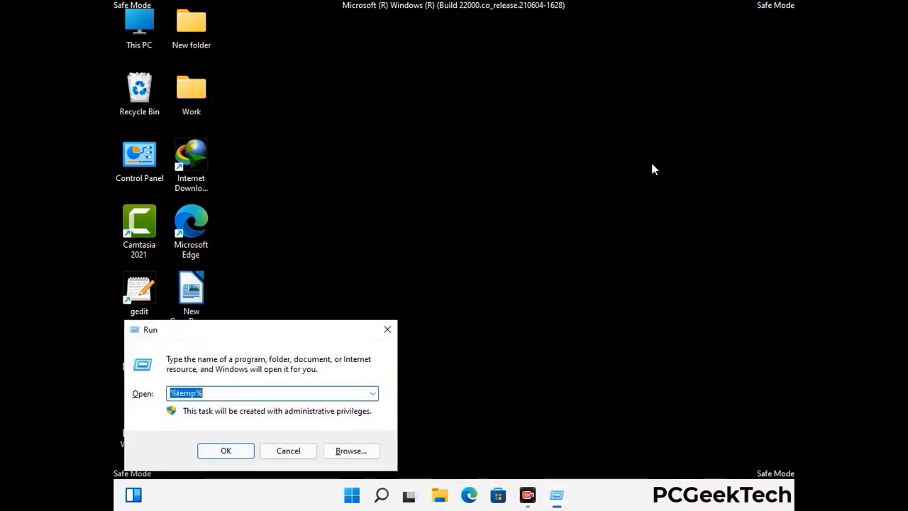
{"action": "left_click_drag", "start_coordinate": [308, 330], "coordinate": [518, 133]}
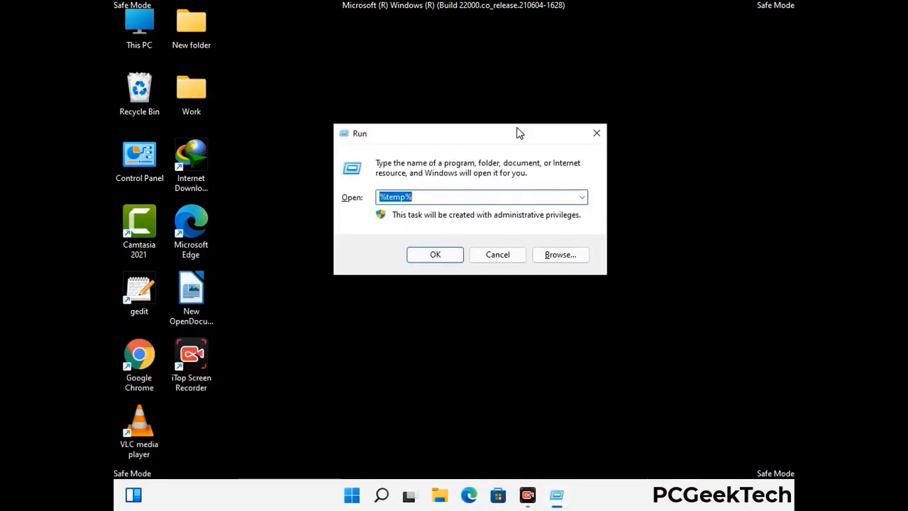
{"action": "type", "text": "temp"}
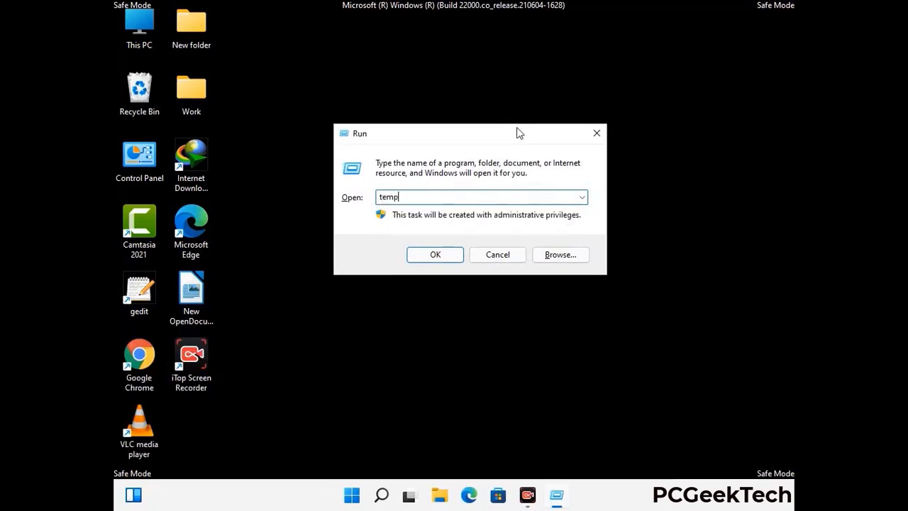
{"action": "key", "text": "Return"}
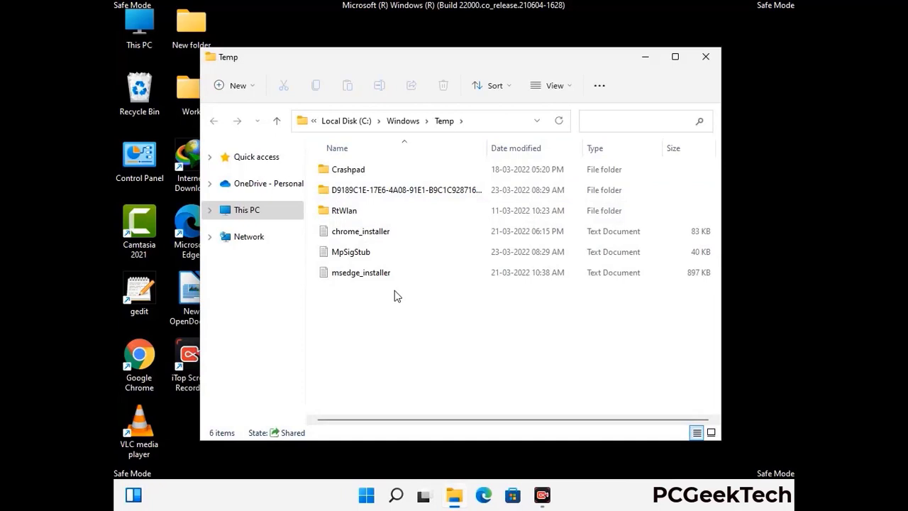
Step: Delete all six items in Windows Temp and close the empty folder window
{"action": "key", "text": "ctrl+a"}
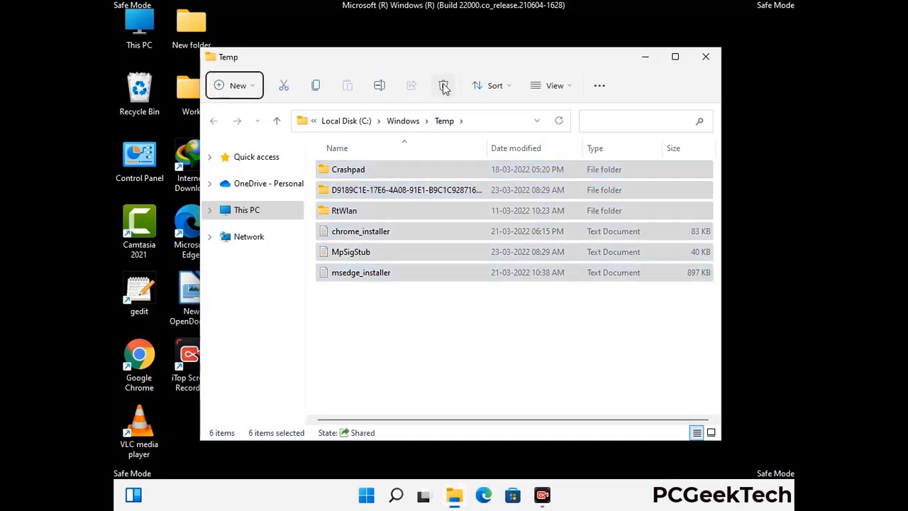
{"action": "left_click", "coordinate": [444, 85]}
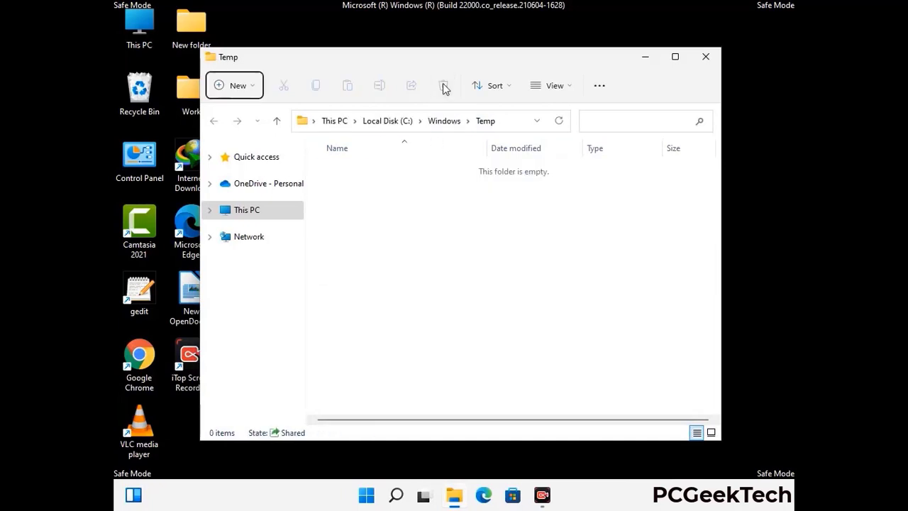
{"action": "left_click", "coordinate": [709, 57]}
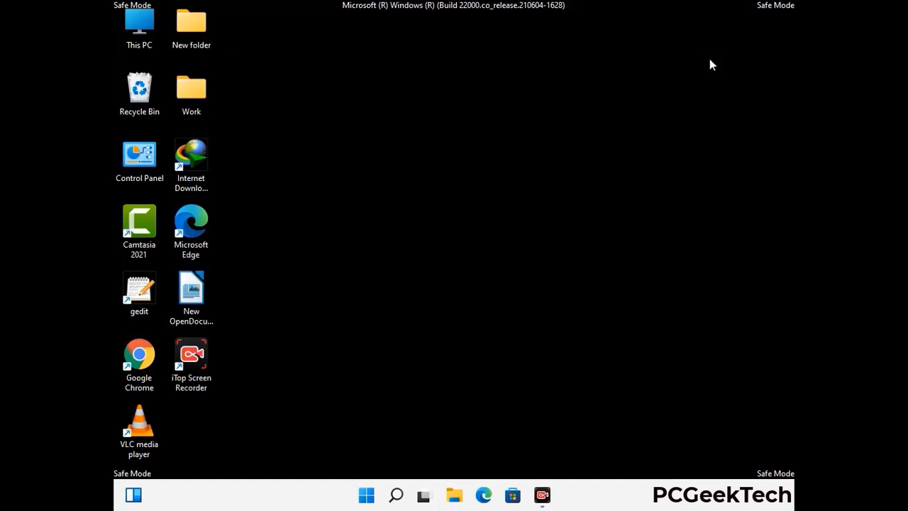
Step: Launch Registry Editor by running 'regedit'
{"action": "key", "text": "super+r"}
{"action": "left_click_drag", "start_coordinate": [276, 326], "coordinate": [473, 113]}
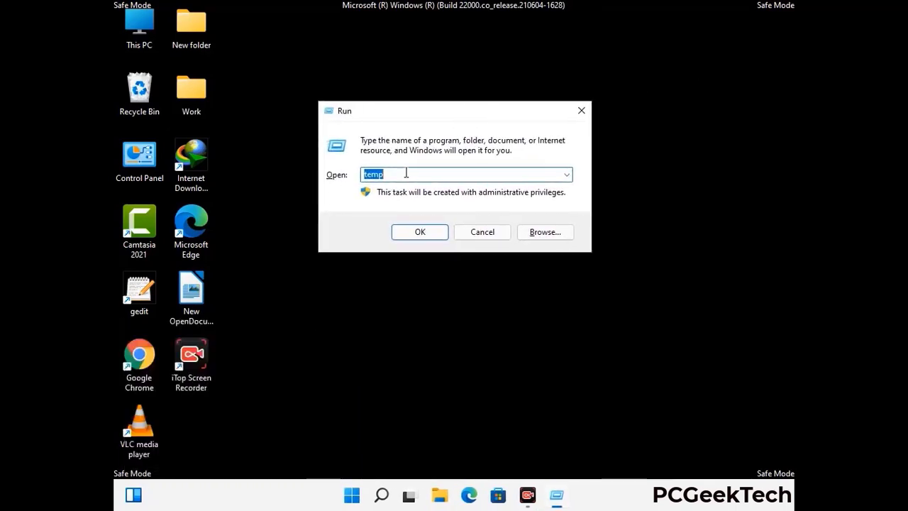
{"action": "type", "text": "regedit"}
{"action": "key", "text": "Return"}
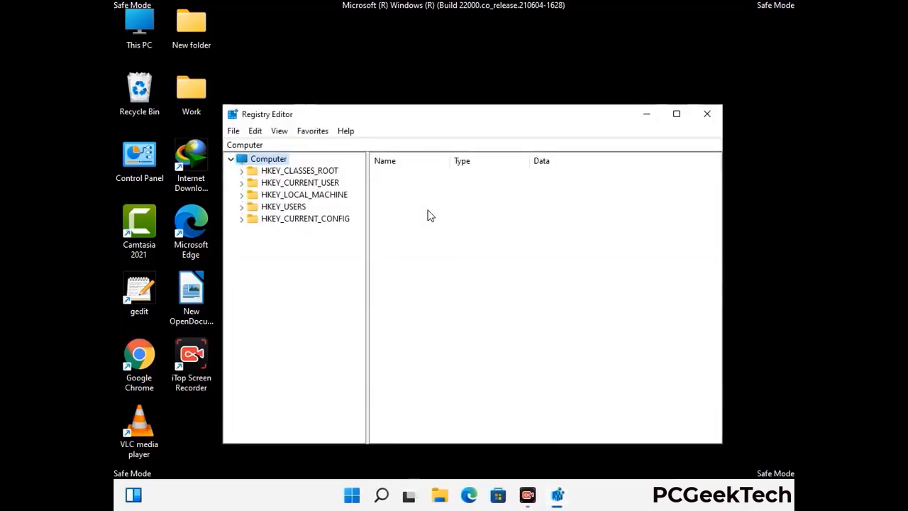
Step: Expand HKEY_CURRENT_USER\Software\Microsoft in the registry tree
{"action": "left_click", "coordinate": [304, 194]}
{"action": "left_click", "coordinate": [241, 182]}
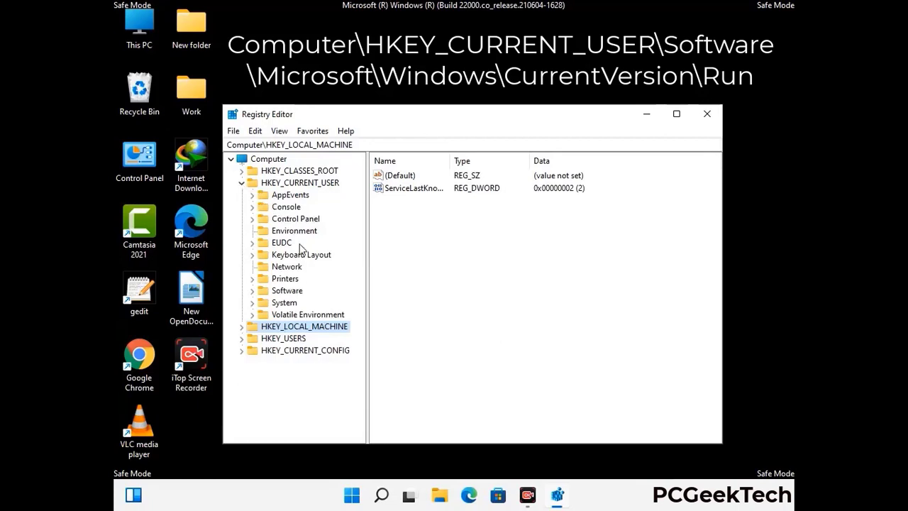
{"action": "left_click", "coordinate": [283, 292]}
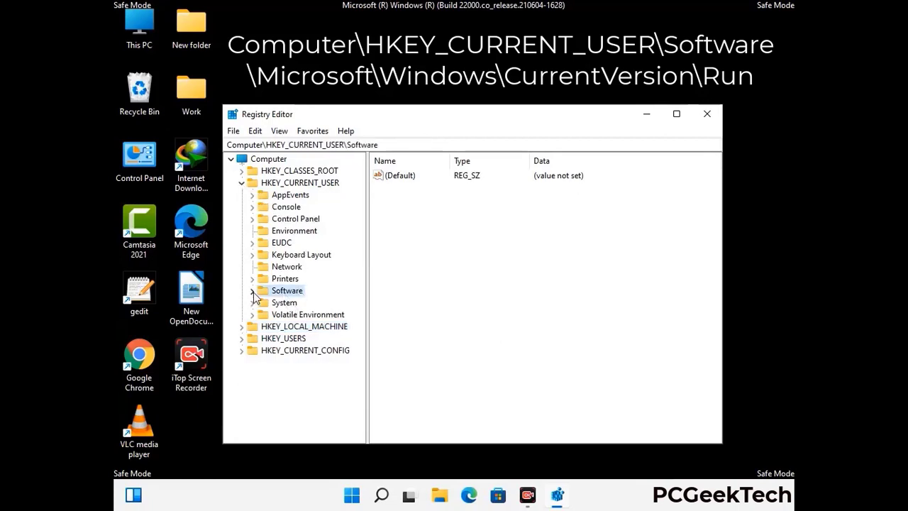
{"action": "left_click", "coordinate": [250, 291]}
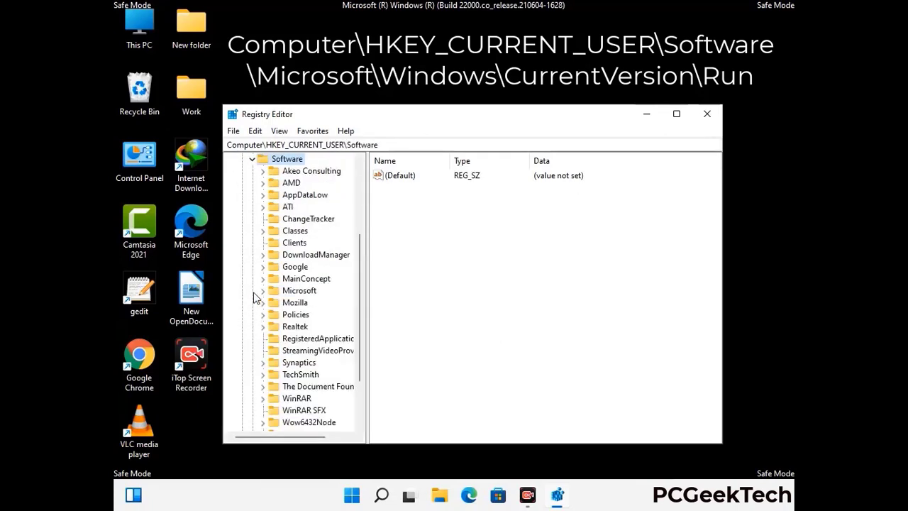
{"action": "double_click", "coordinate": [297, 293]}
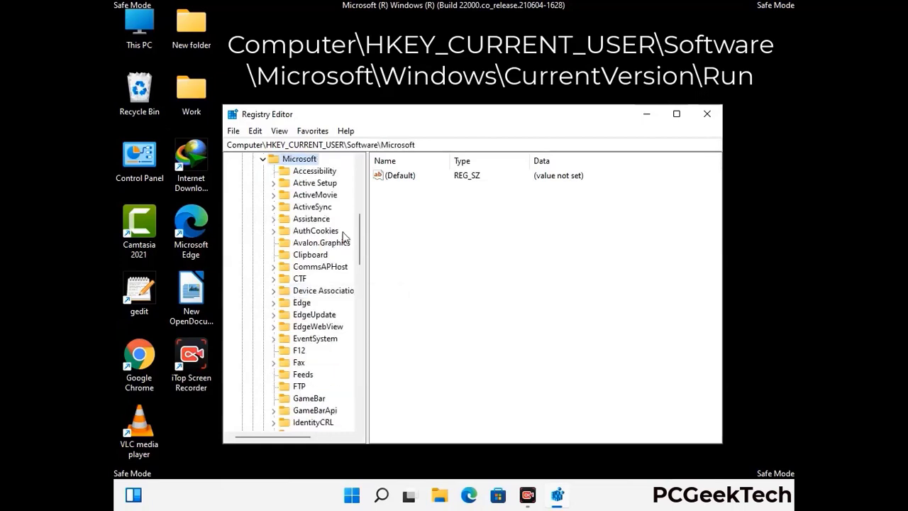
{"action": "scroll", "coordinate": [327, 310], "scroll_direction": "down", "scroll_amount": 2}
{"action": "scroll", "coordinate": [328, 310], "scroll_direction": "down", "scroll_amount": 2}
{"action": "scroll", "coordinate": [328, 310], "scroll_direction": "down", "scroll_amount": 1}
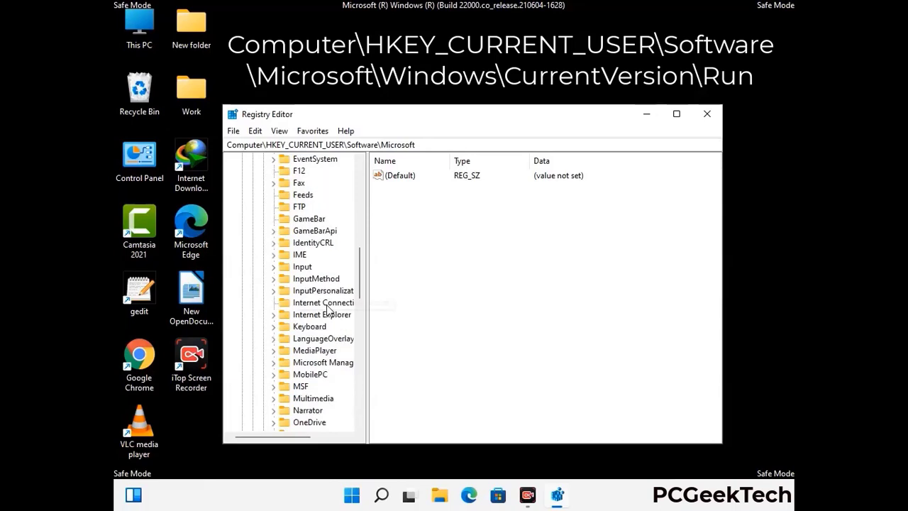
{"action": "scroll", "coordinate": [328, 310], "scroll_direction": "down", "scroll_amount": 2}
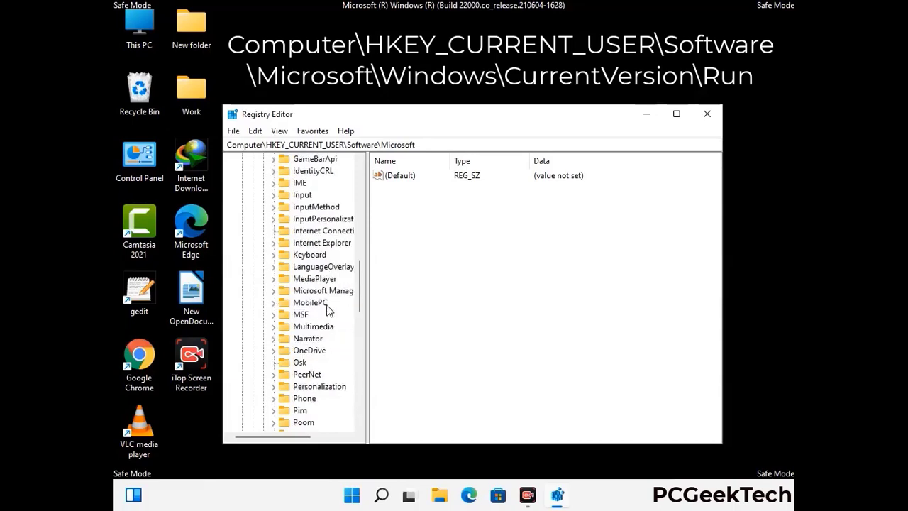
{"action": "scroll", "coordinate": [328, 310], "scroll_direction": "down", "scroll_amount": 7}
{"action": "scroll", "coordinate": [328, 310], "scroll_direction": "down", "scroll_amount": 3}
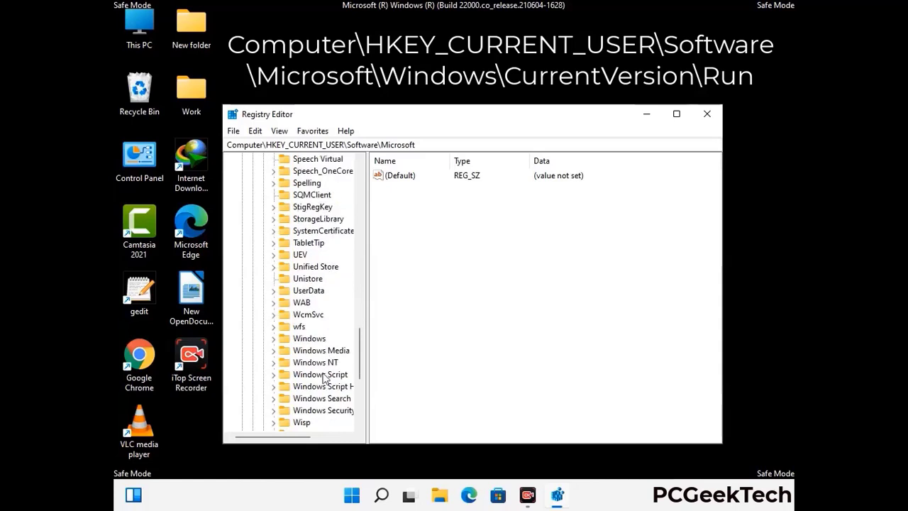
Step: Expand Windows\CurrentVersion and select the Run key to list startup values
{"action": "double_click", "coordinate": [316, 339]}
{"action": "scroll", "coordinate": [329, 334], "scroll_direction": "down", "scroll_amount": 1}
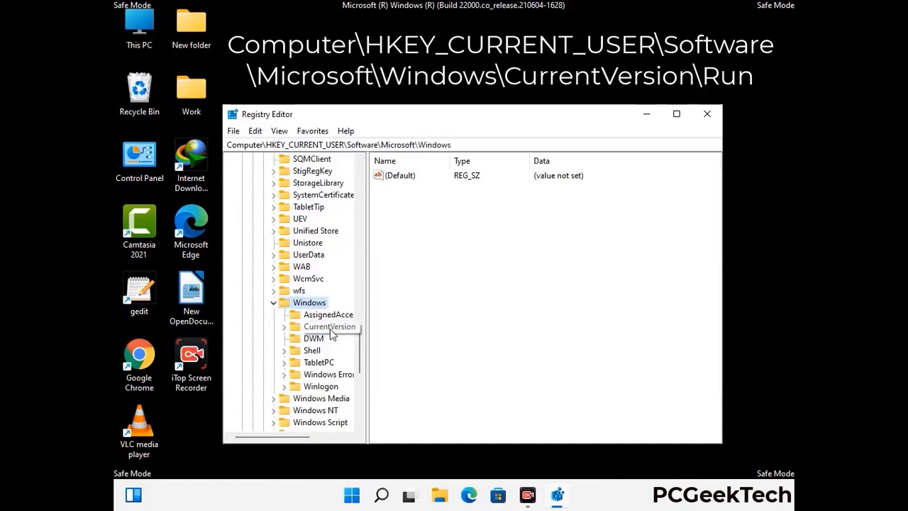
{"action": "double_click", "coordinate": [330, 328]}
{"action": "scroll", "coordinate": [326, 312], "scroll_direction": "down", "scroll_amount": 5}
{"action": "scroll", "coordinate": [324, 307], "scroll_direction": "down", "scroll_amount": 4}
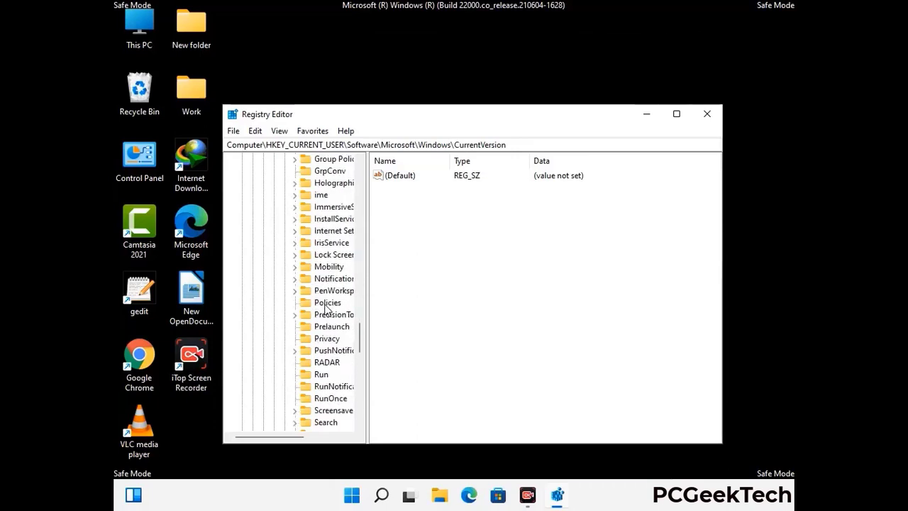
{"action": "scroll", "coordinate": [326, 307], "scroll_direction": "down", "scroll_amount": 1}
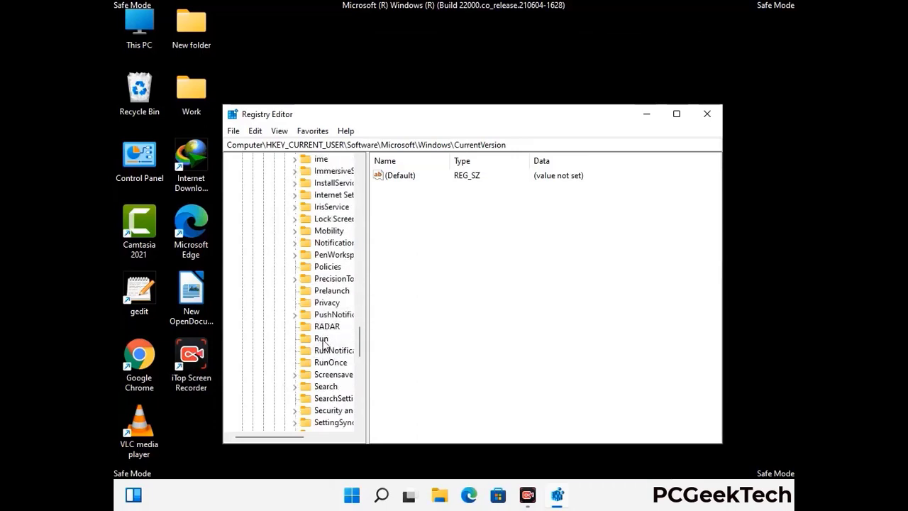
{"action": "left_click", "coordinate": [321, 340]}
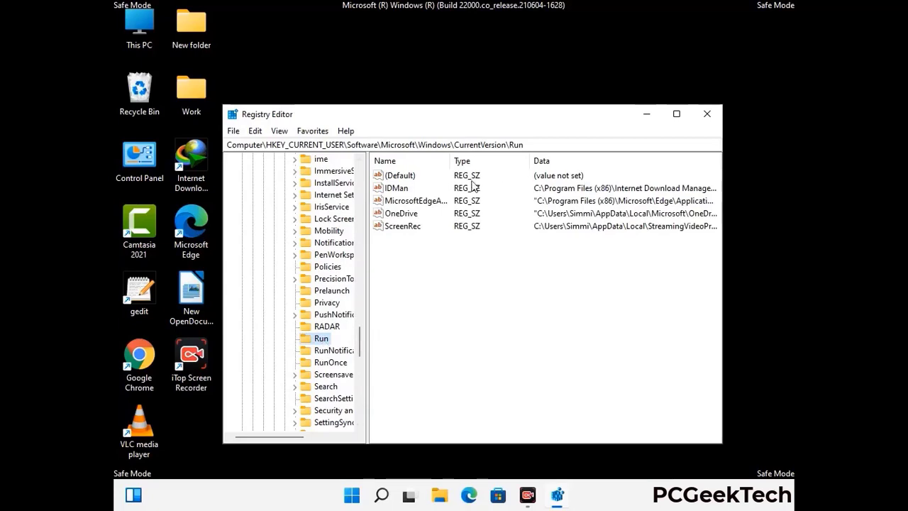
Step: Delete the ScreenRec value from the Run key and confirm the deletion
{"action": "left_click", "coordinate": [401, 227]}
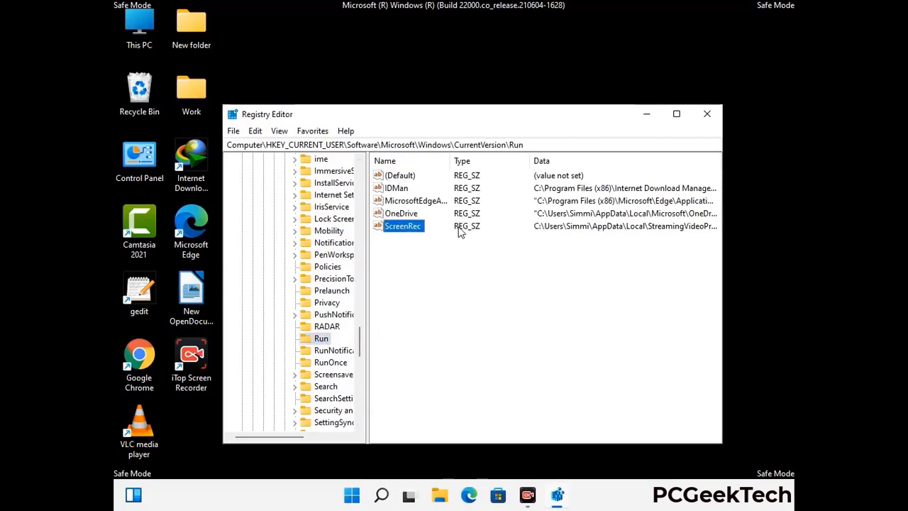
{"action": "left_click", "coordinate": [410, 231]}
{"action": "right_click", "coordinate": [410, 231]}
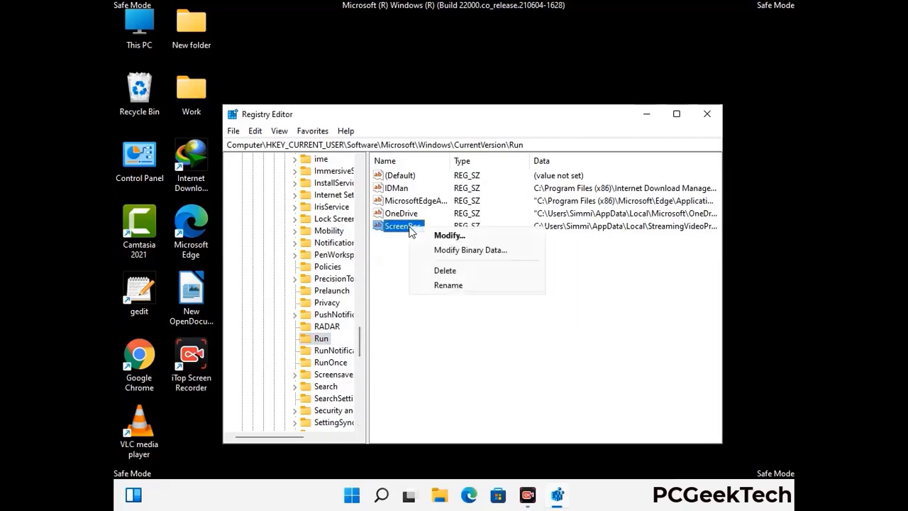
{"action": "left_click", "coordinate": [435, 269]}
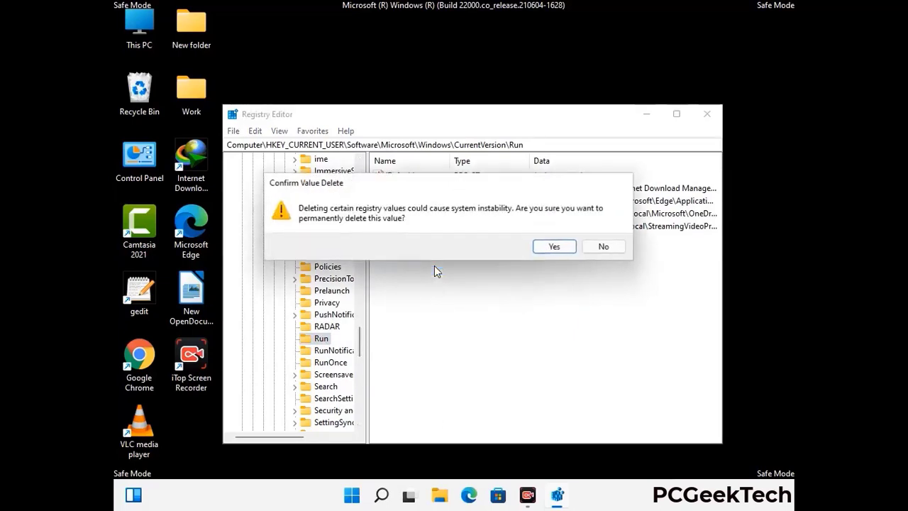
{"action": "left_click", "coordinate": [567, 250]}
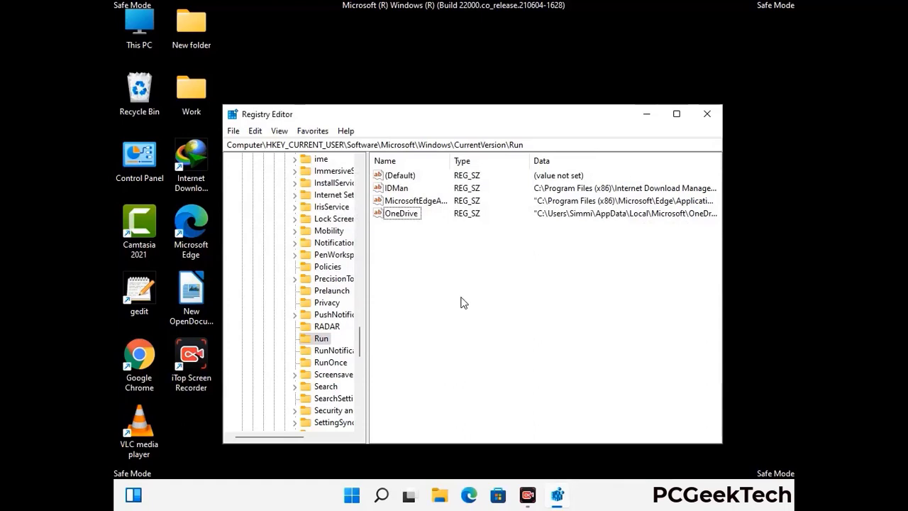
Step: Search the registry for 'Virus Name', cancel the search, and close Registry Editor
{"action": "key", "text": "ctrl+f"}
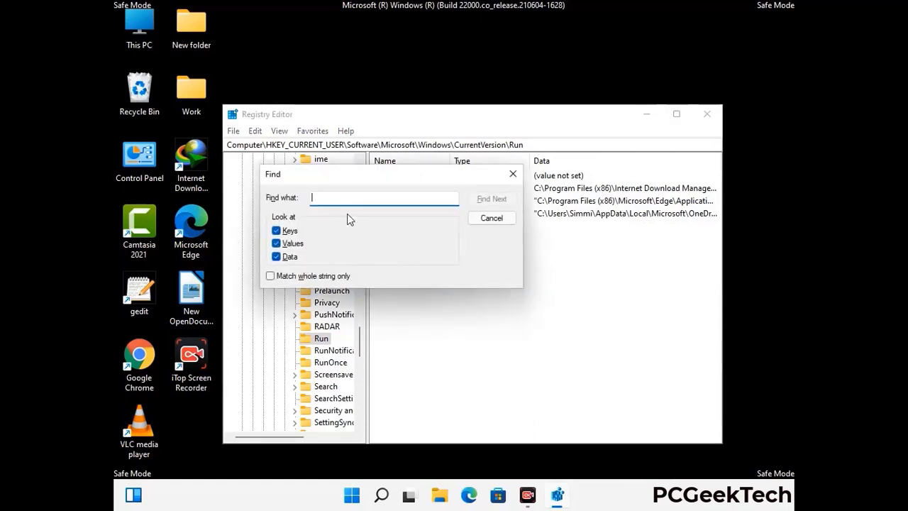
{"action": "type", "text": "Virus Name"}
{"action": "left_click", "coordinate": [481, 203]}
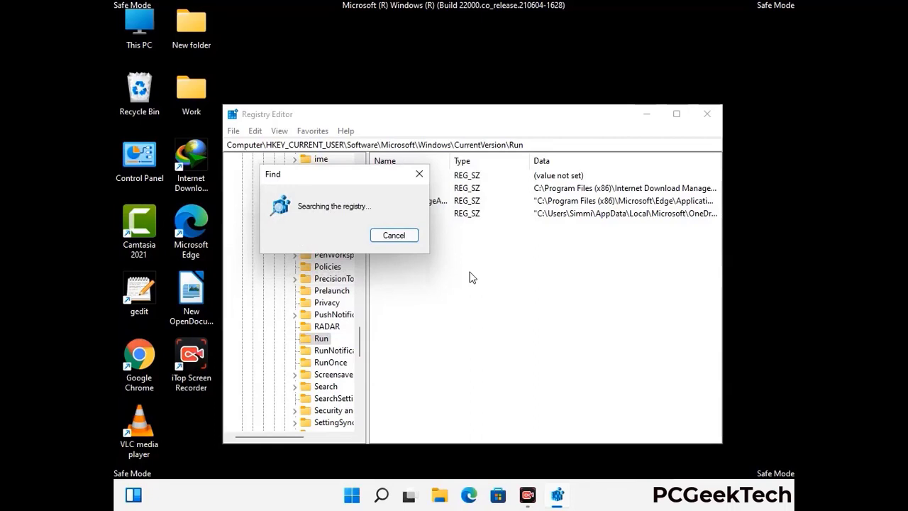
{"action": "left_click", "coordinate": [425, 177]}
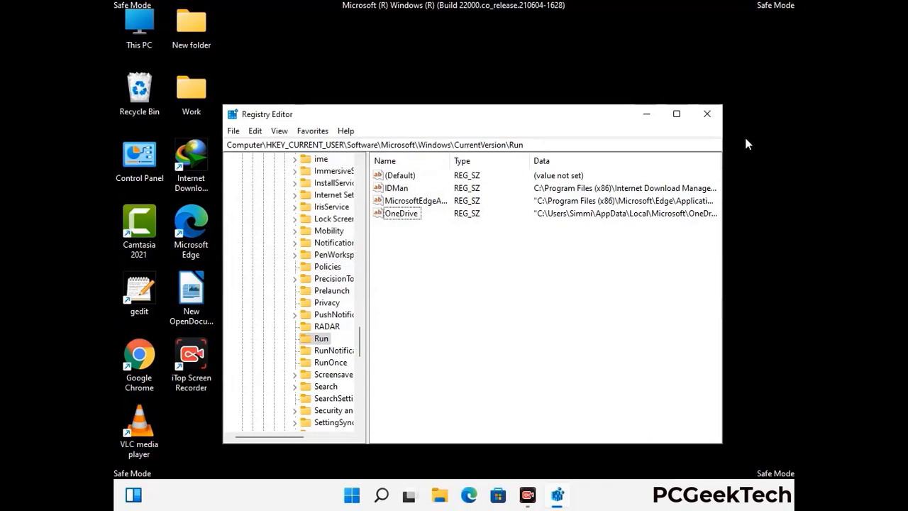
{"action": "left_click", "coordinate": [707, 114]}
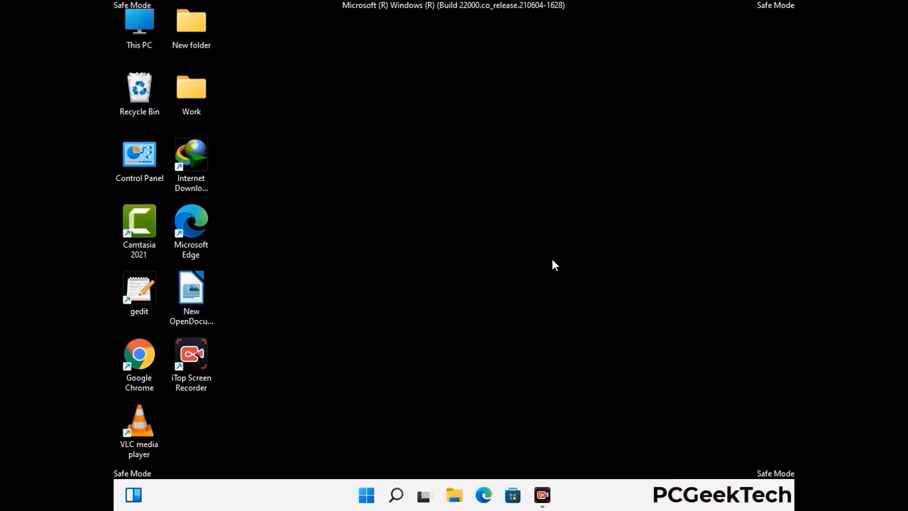
Step: Run 'msconfig' and untick Safe boot on the Boot tab of System Configuration
{"action": "key", "text": "super+r"}
{"action": "left_click_drag", "start_coordinate": [265, 328], "coordinate": [464, 139]}
{"action": "type", "text": "ms"}
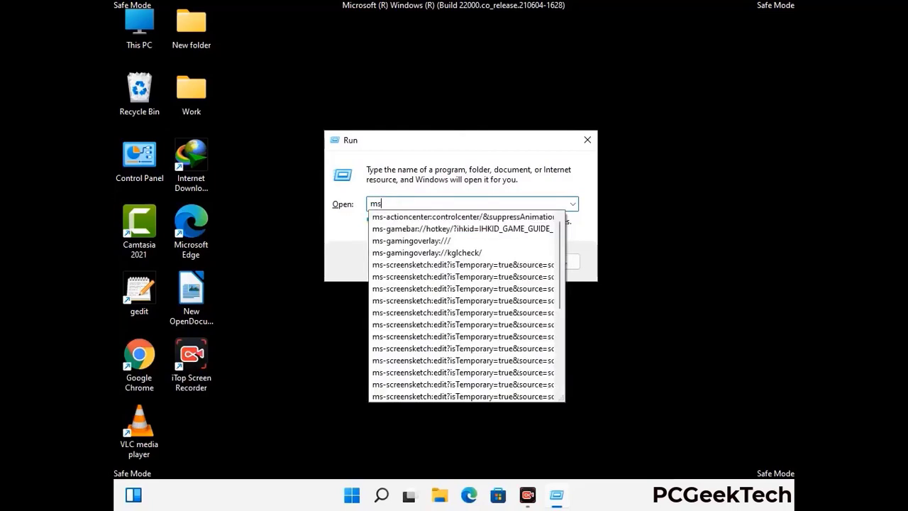
{"action": "type", "text": "config"}
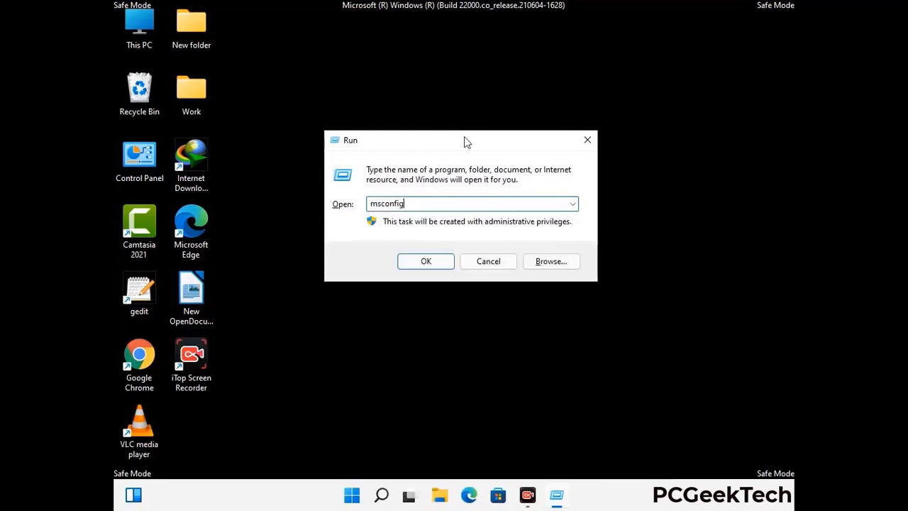
{"action": "left_click", "coordinate": [419, 261]}
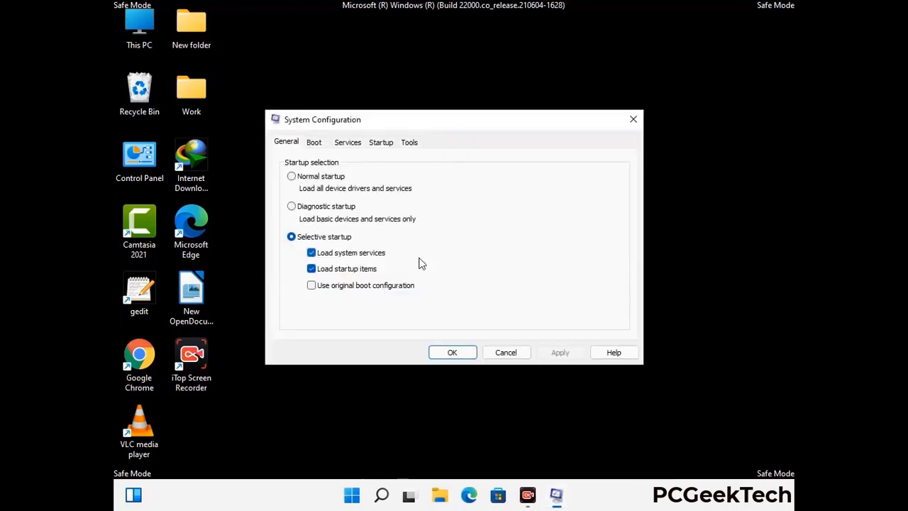
{"action": "left_click", "coordinate": [313, 143]}
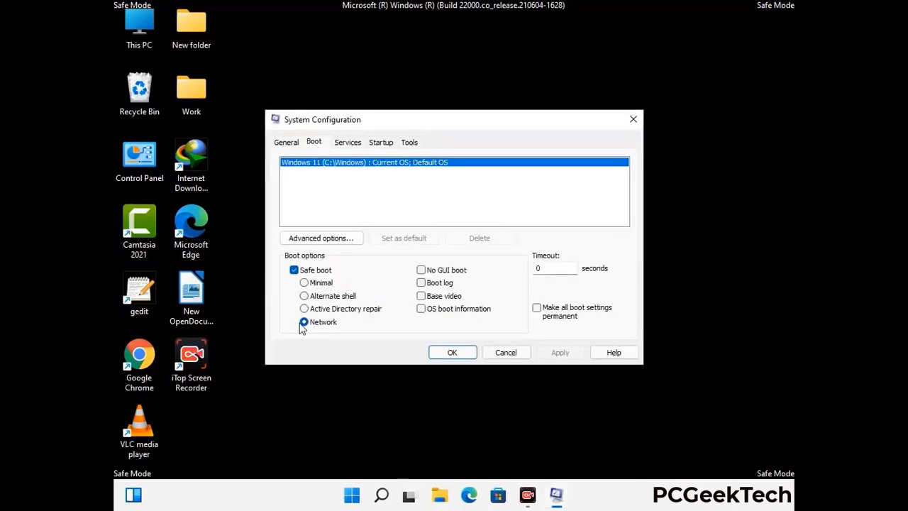
{"action": "left_click", "coordinate": [295, 272]}
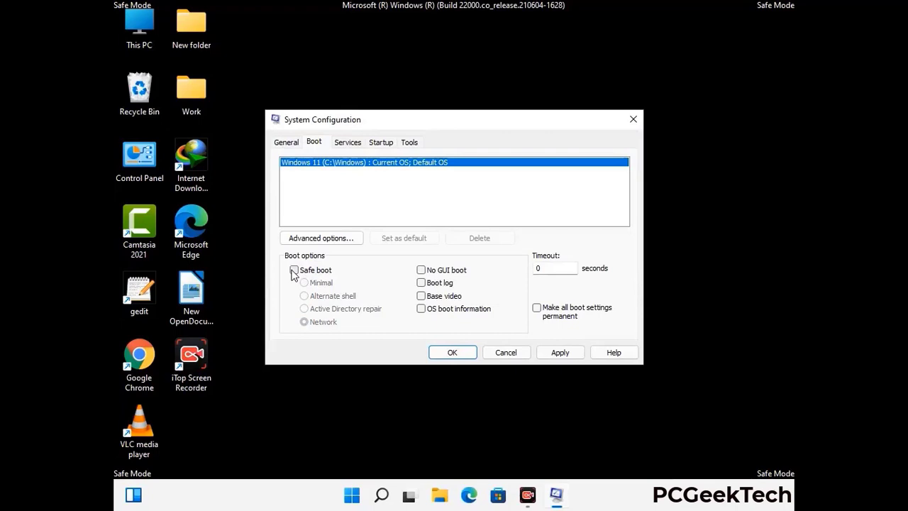